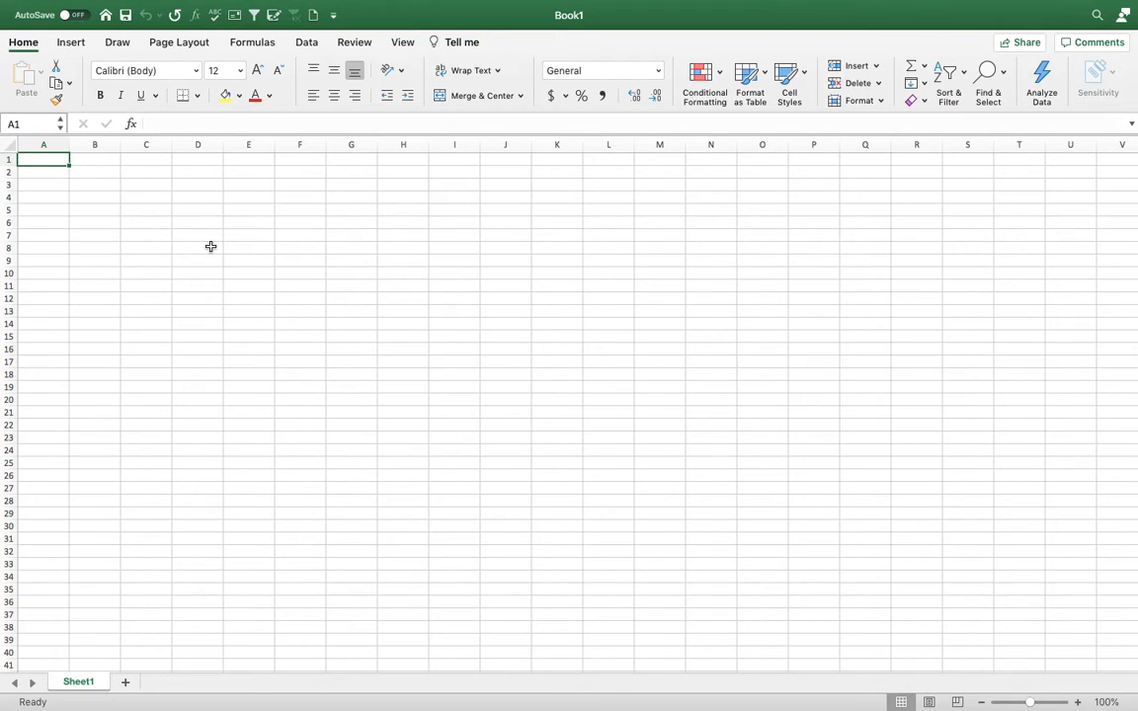
Enter the title Loan XYZ in A1, and the label Loan Amount with the value 20,000 in A3:B3
type("Loan")
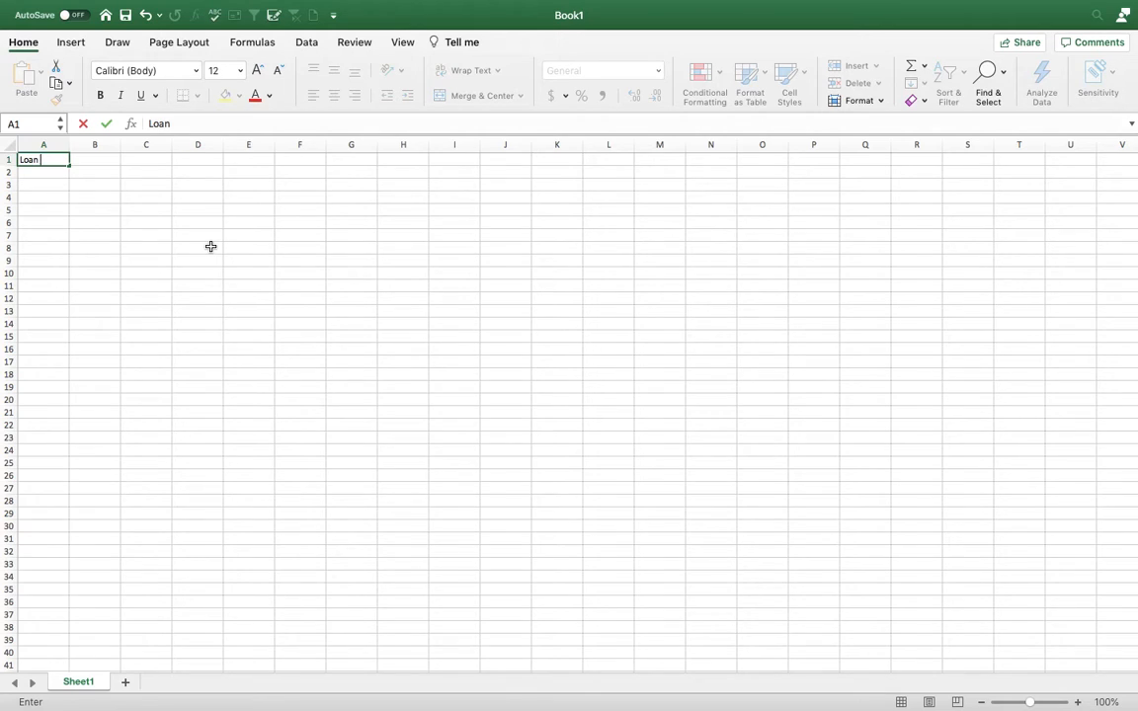
type(" XYZ")
key("Return")
key("Return")
type("Loan Amount")
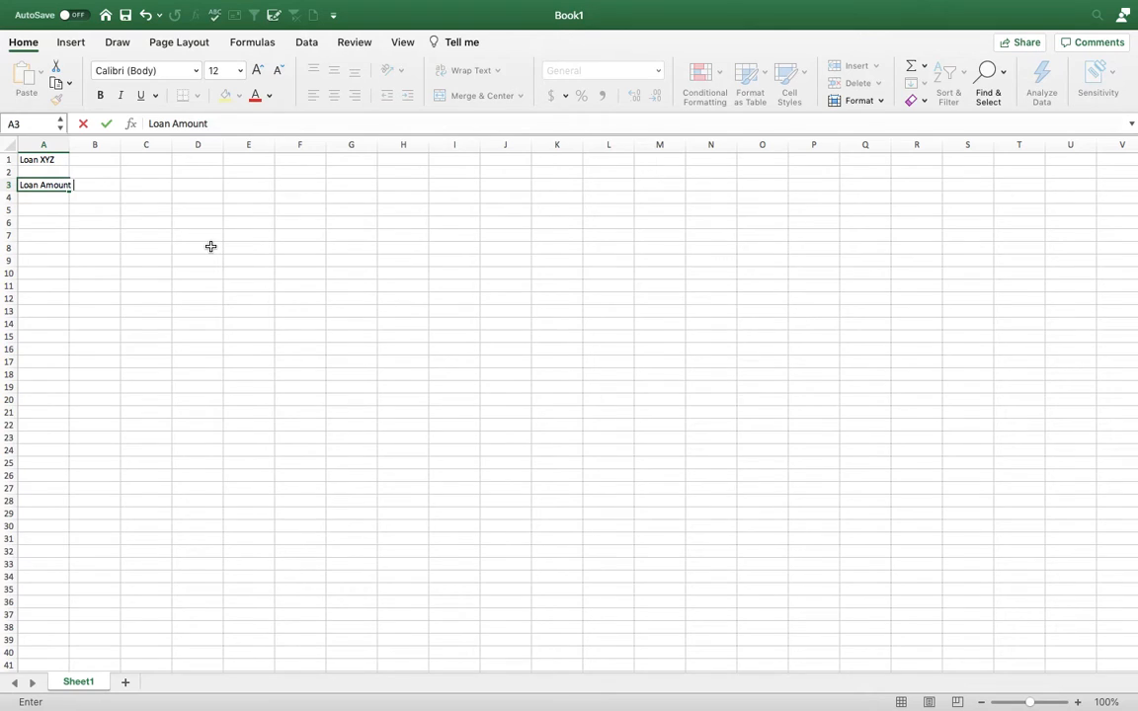
key("Tab")
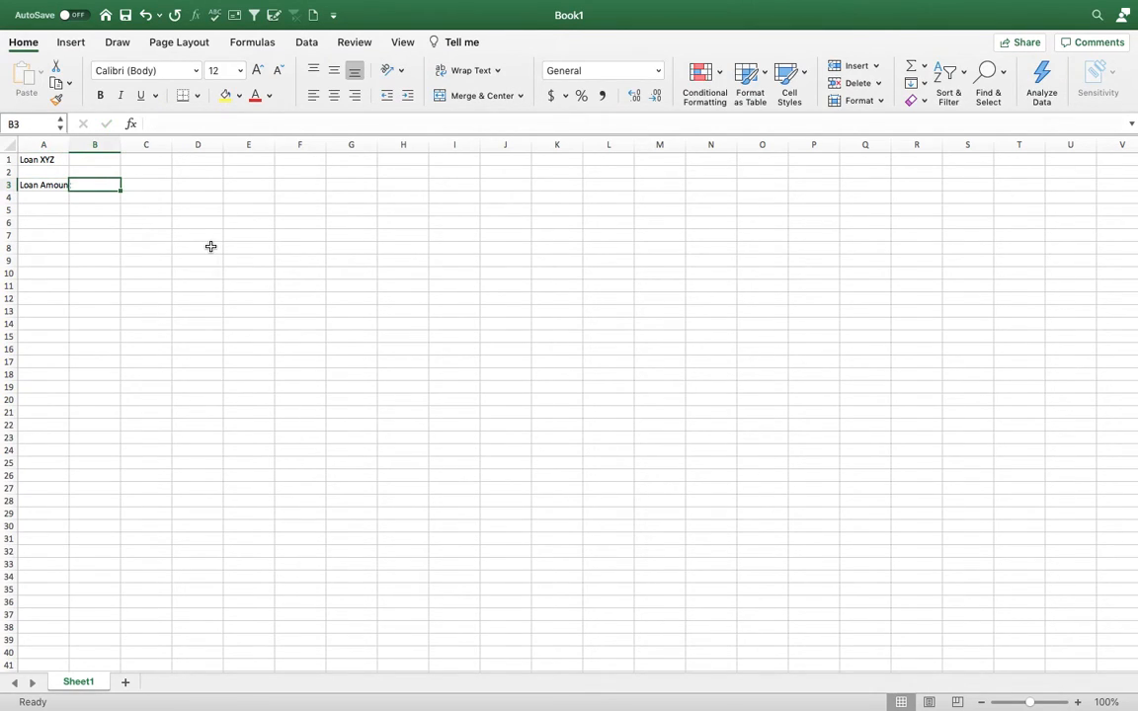
type("20,000")
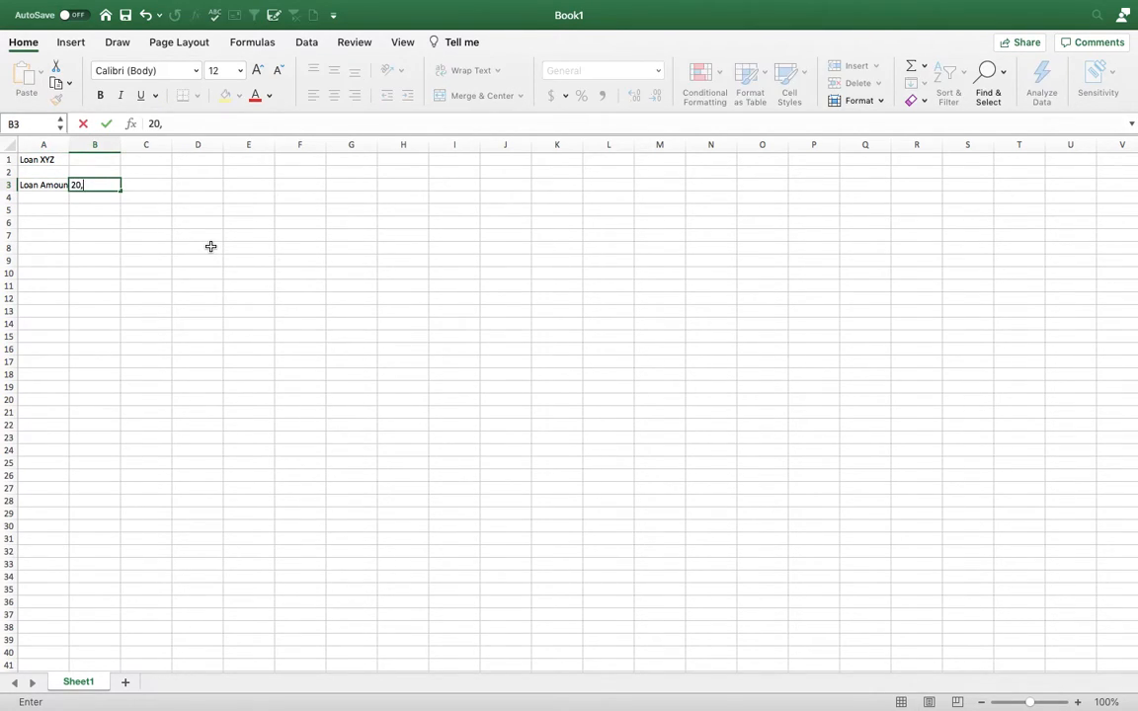
key("Return")
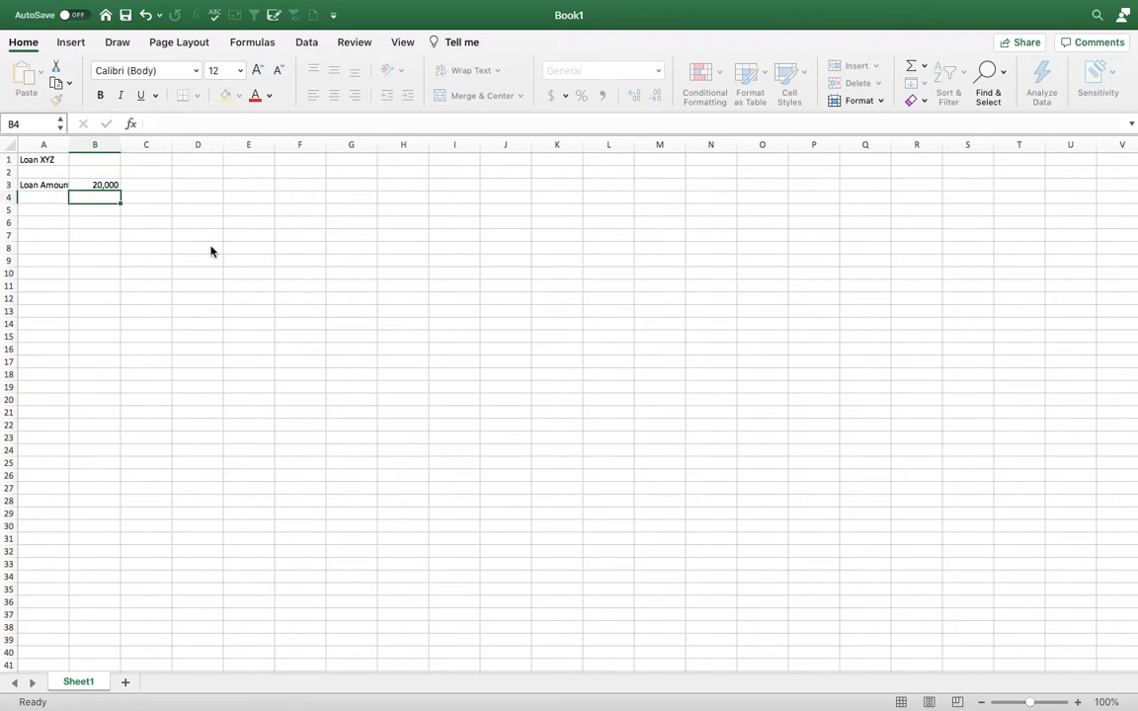
Add the label Term(Month) in A4 with the value 60 in B4
key("Left")
type("Term")
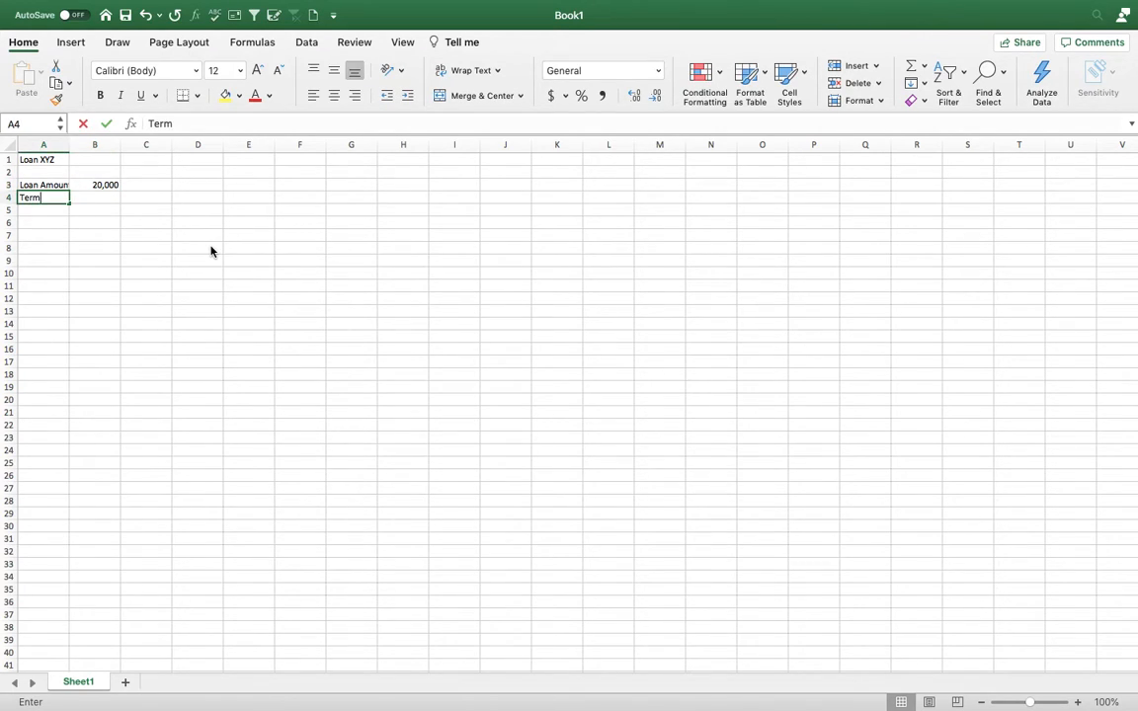
type("(Mon")
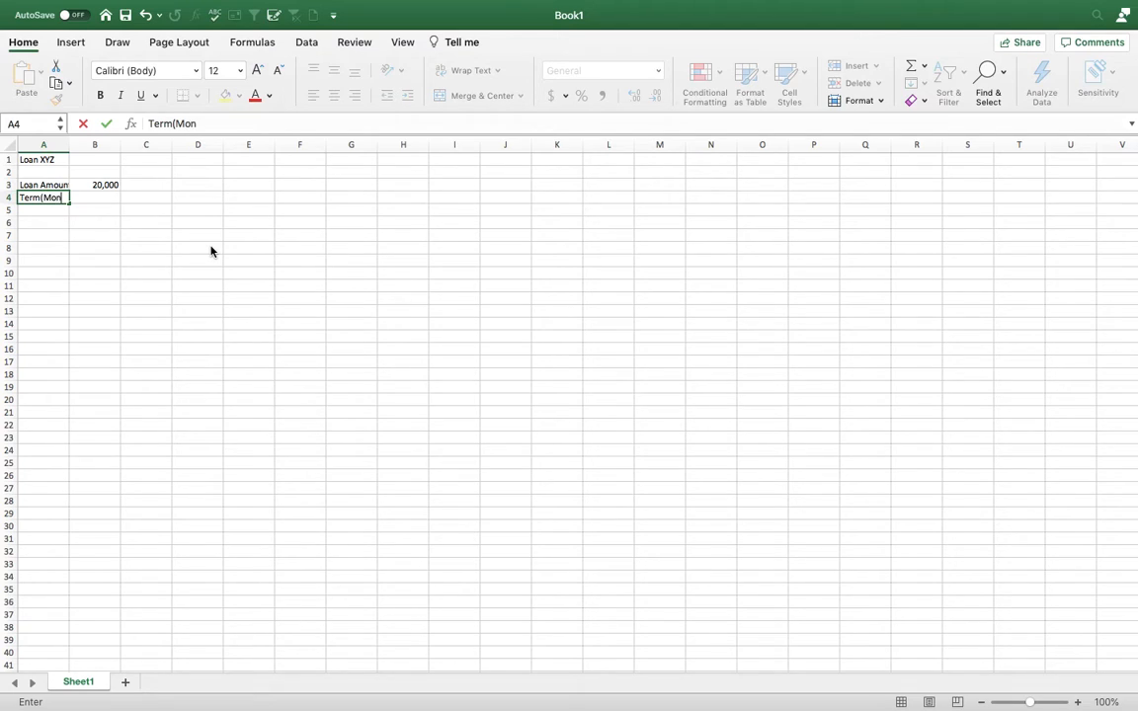
type("th)")
key("Tab")
type("60")
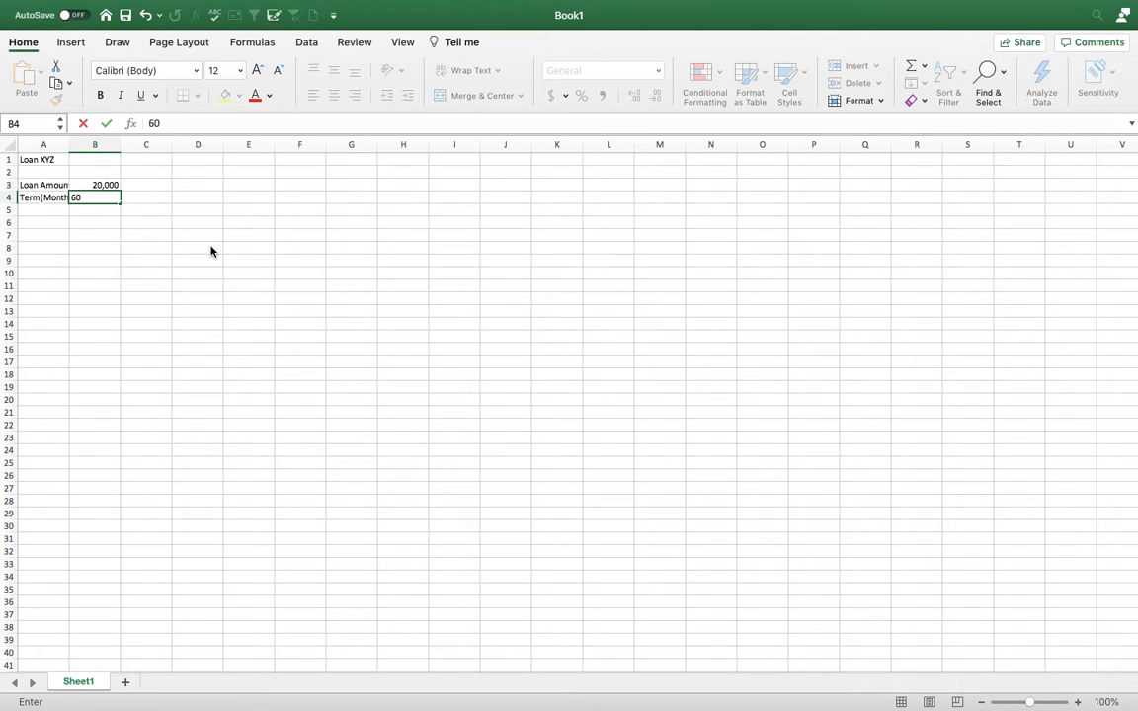
key("Return")
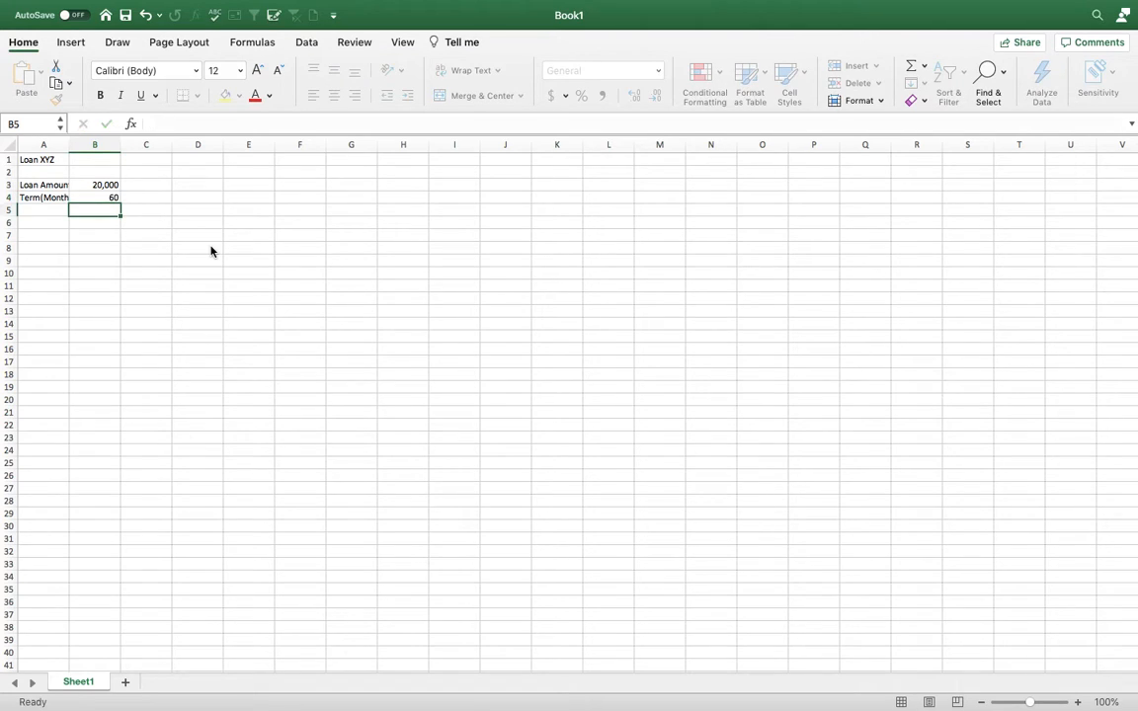
Enter the labels Interst Rate in A5 and Payment (PMT) in A6
type("In")
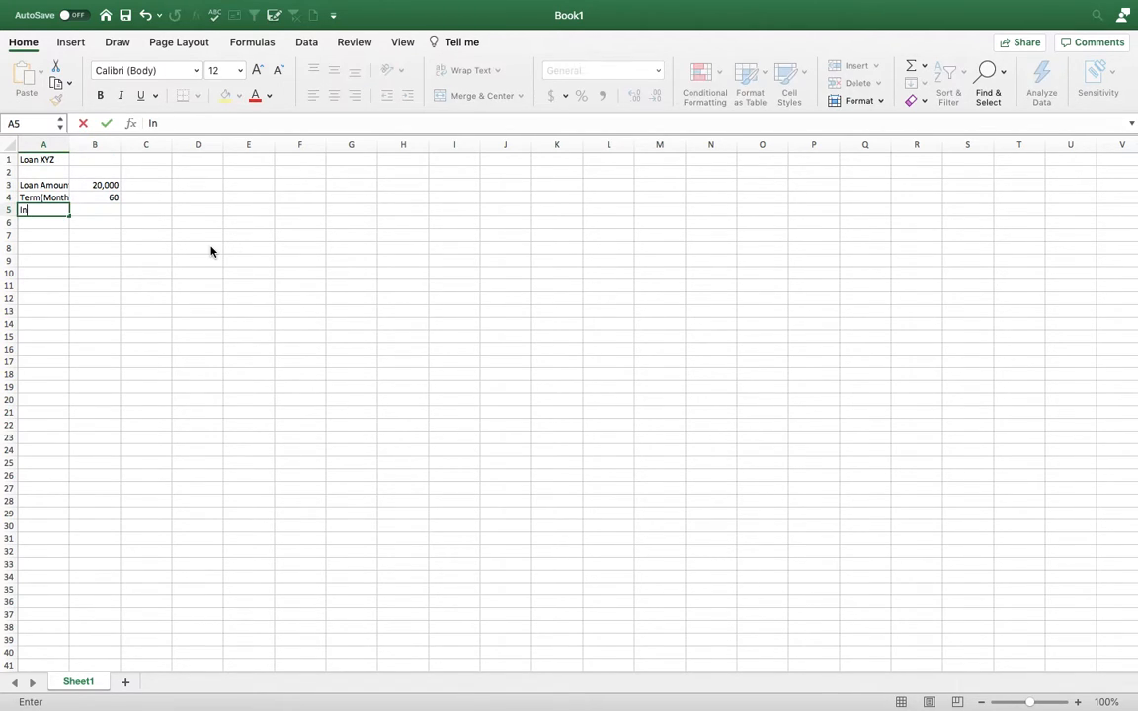
type("terst Rate")
key("Tab")
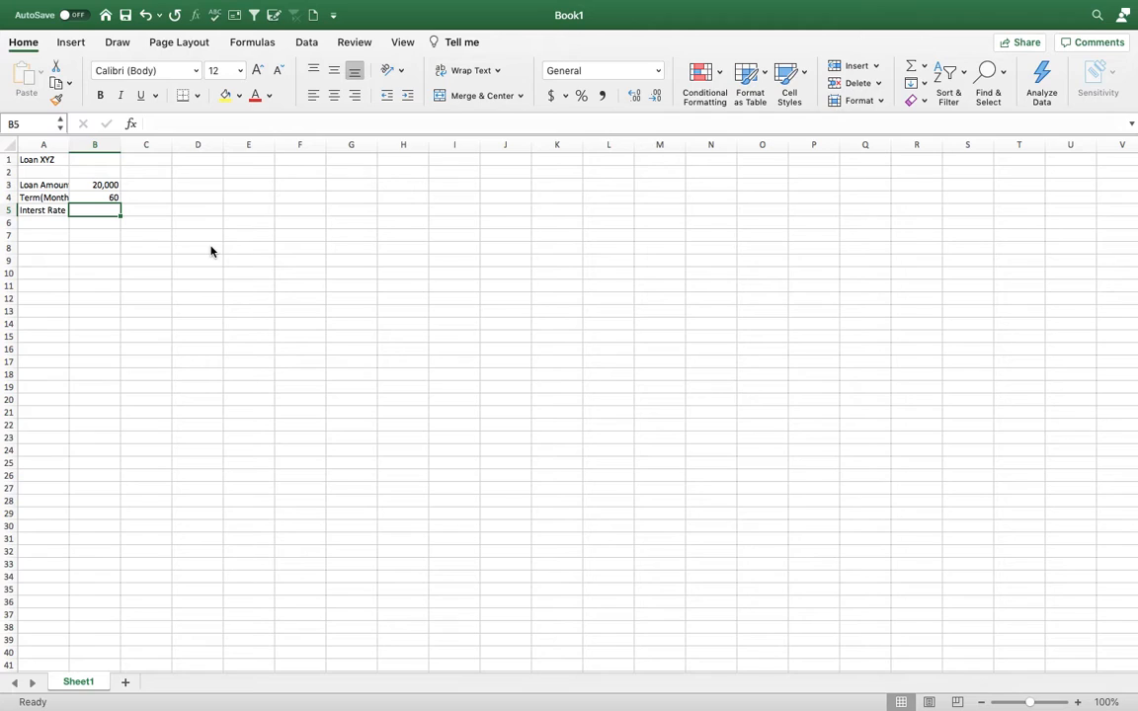
key("Left")
key("Down")
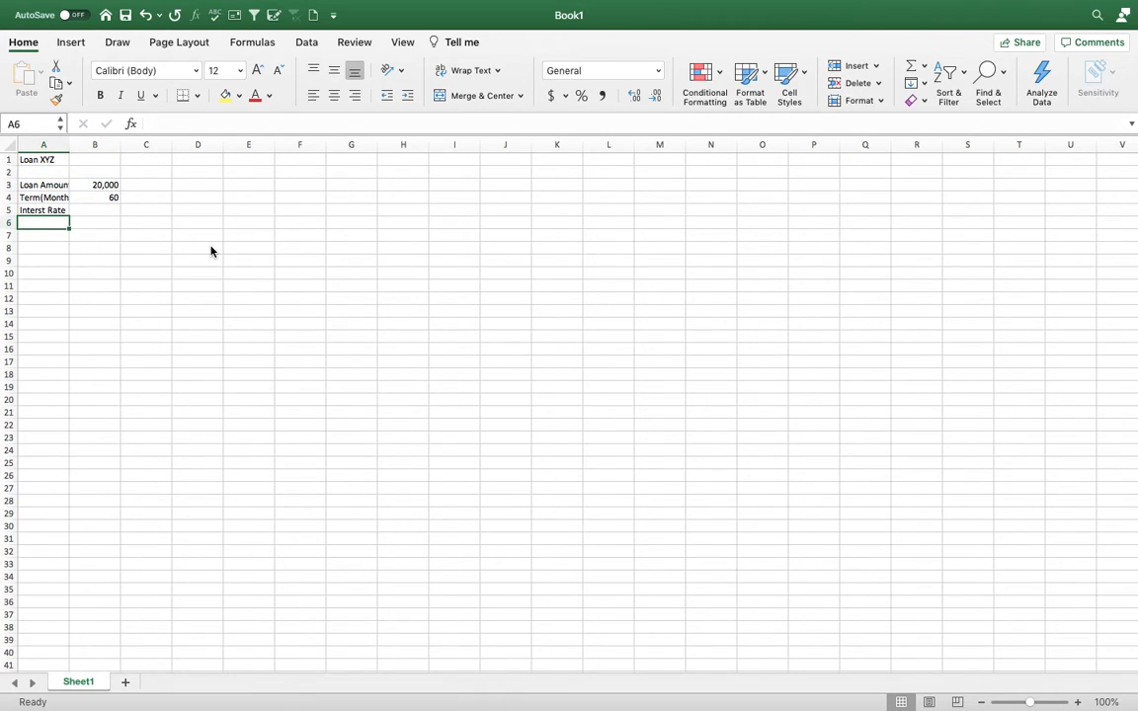
type("Payment (PMT)")
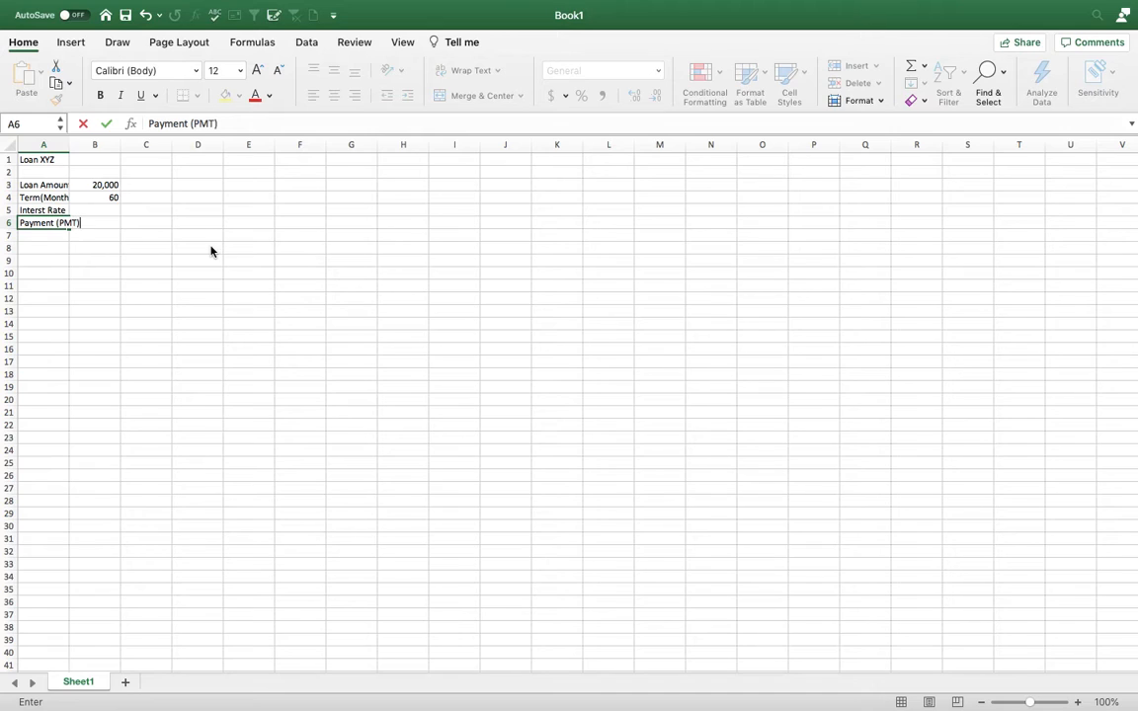
key("Tab")
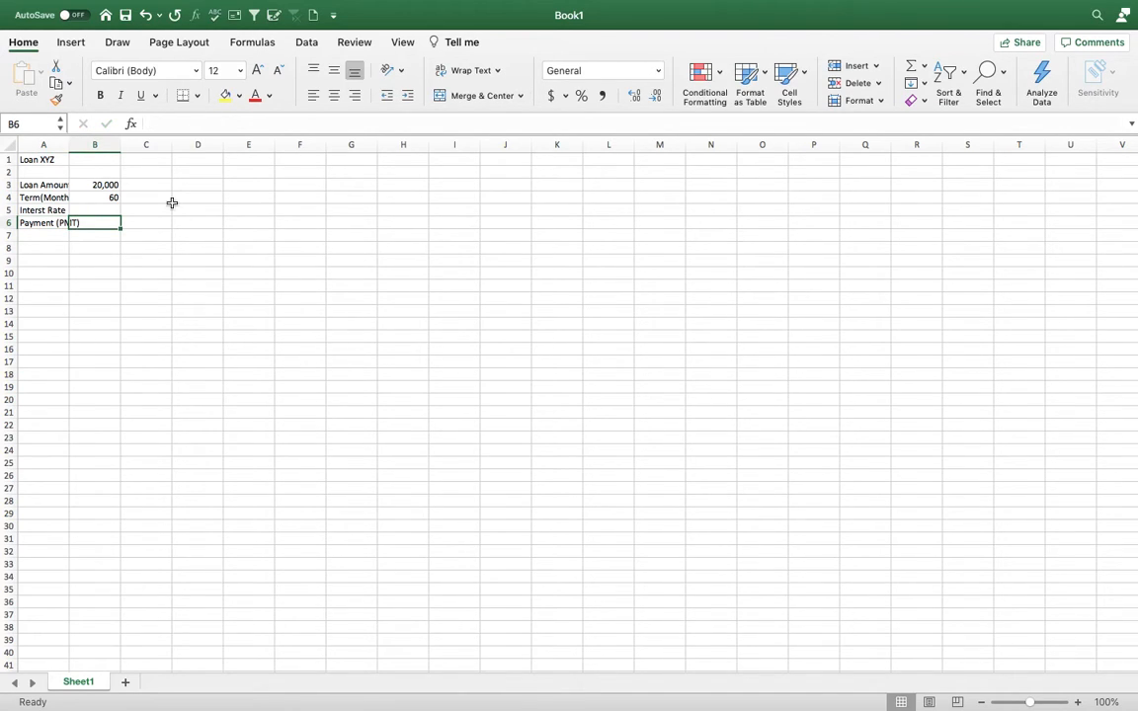
Widen column A to about 16.17 and make the labels in A3:A6 bold
left_click_drag(69, 138, 98, 139)
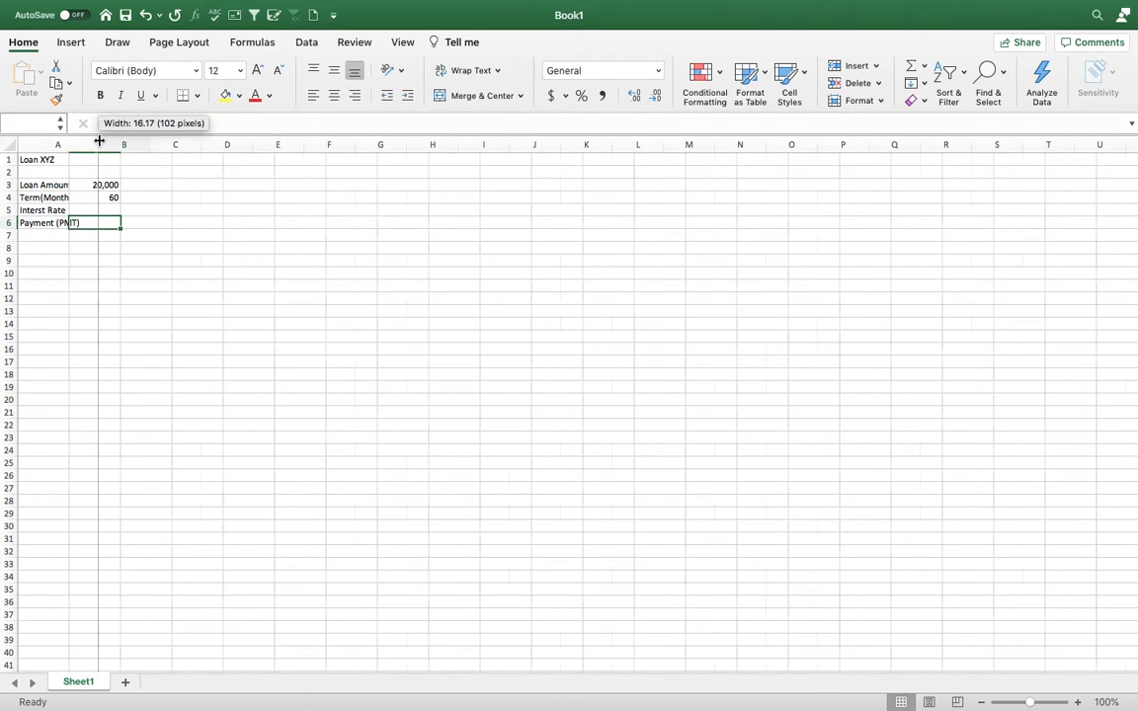
left_click_drag(50, 186, 68, 224)
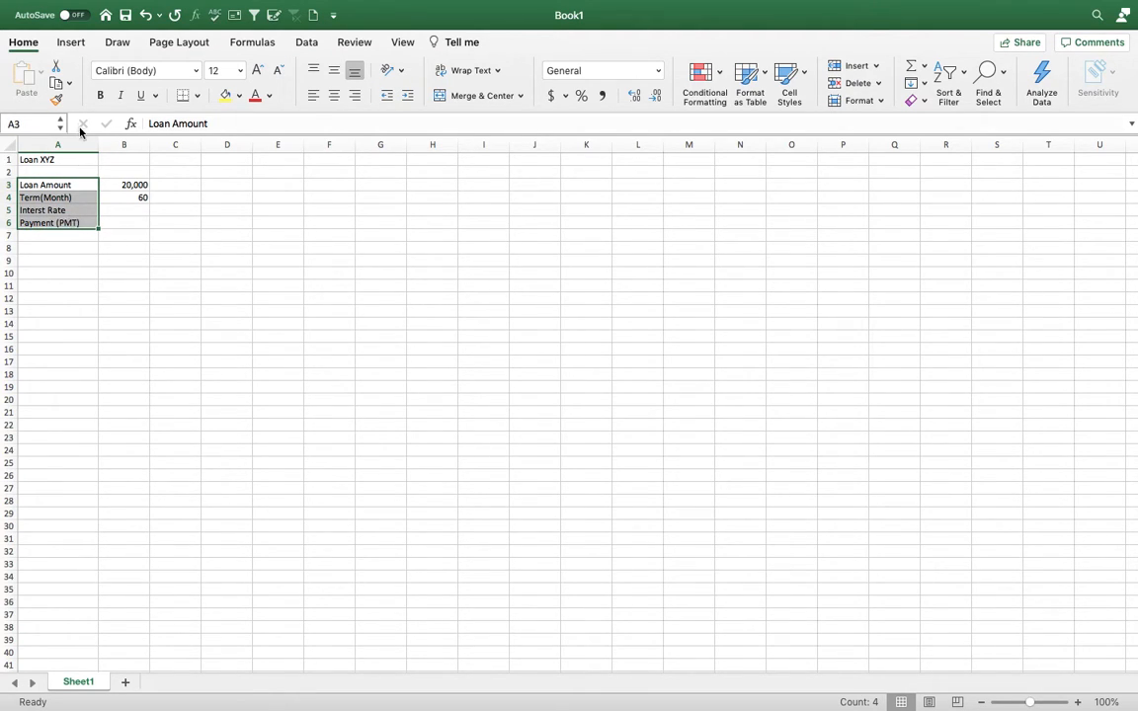
left_click(97, 97)
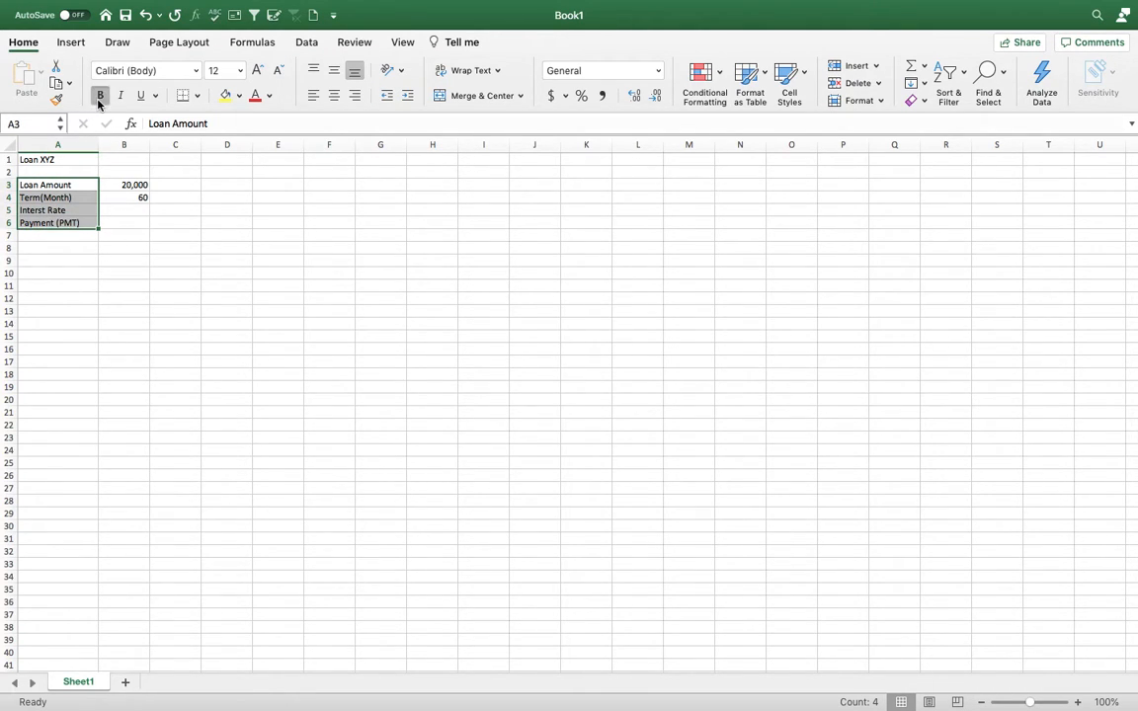
Calculate the monthly payment in B6 with the formula =PMT(B5/12,B4,B3)
left_click(119, 223)
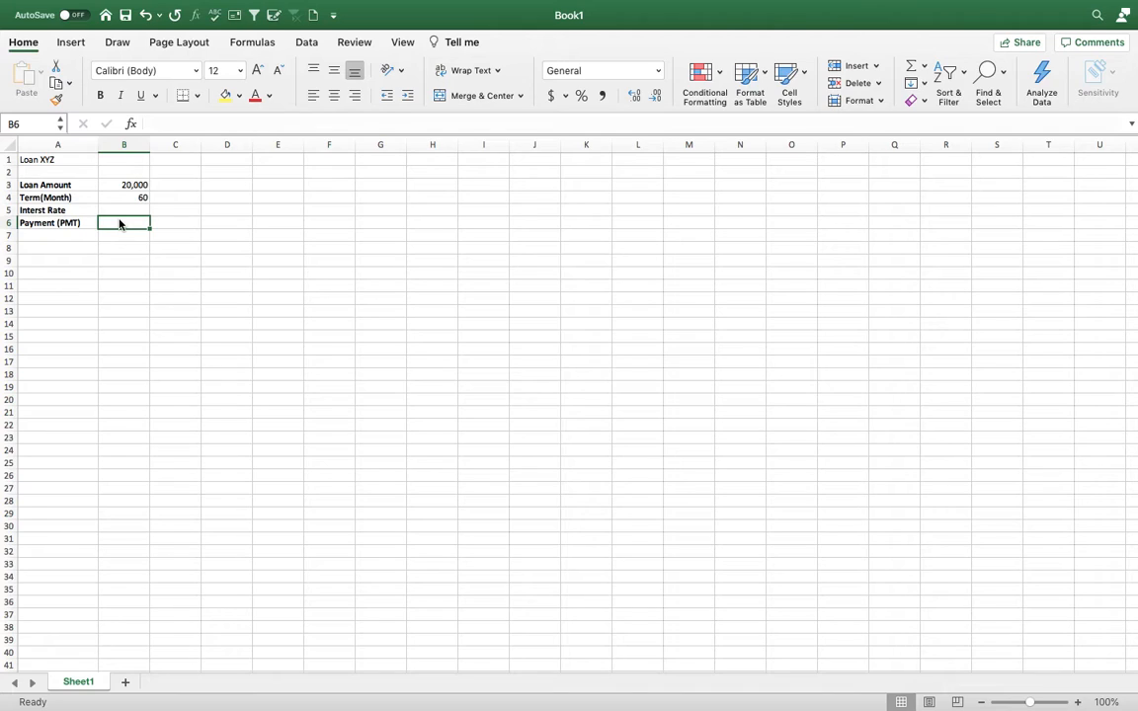
type("=")
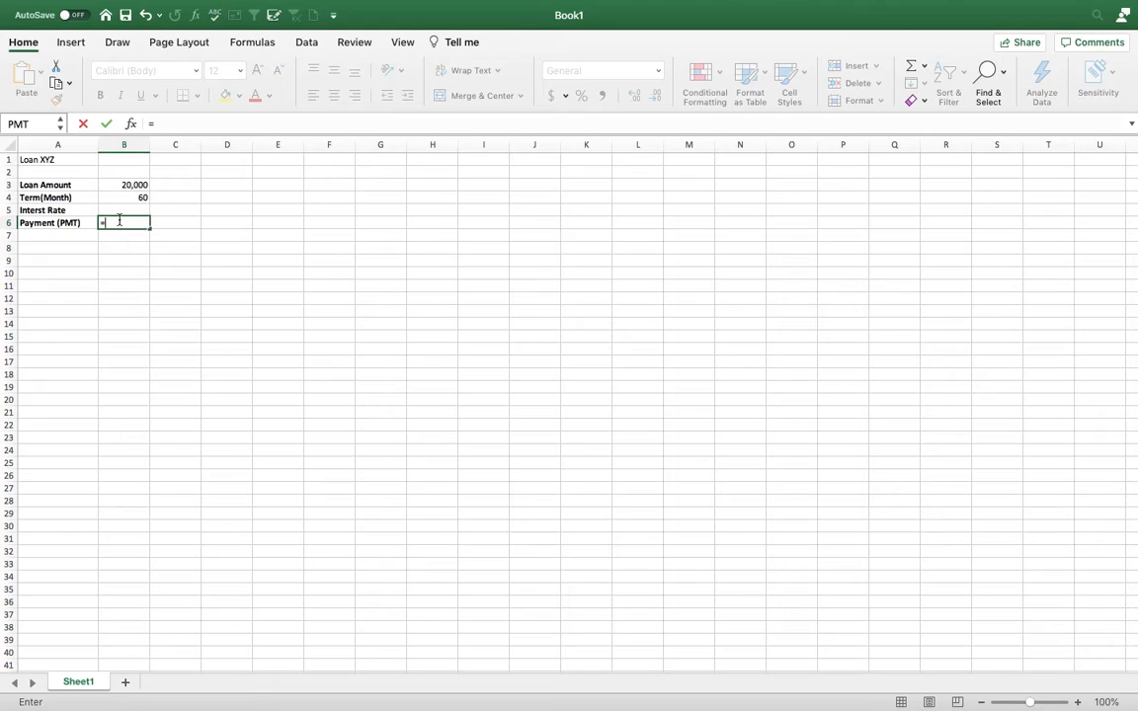
type("PMT(")
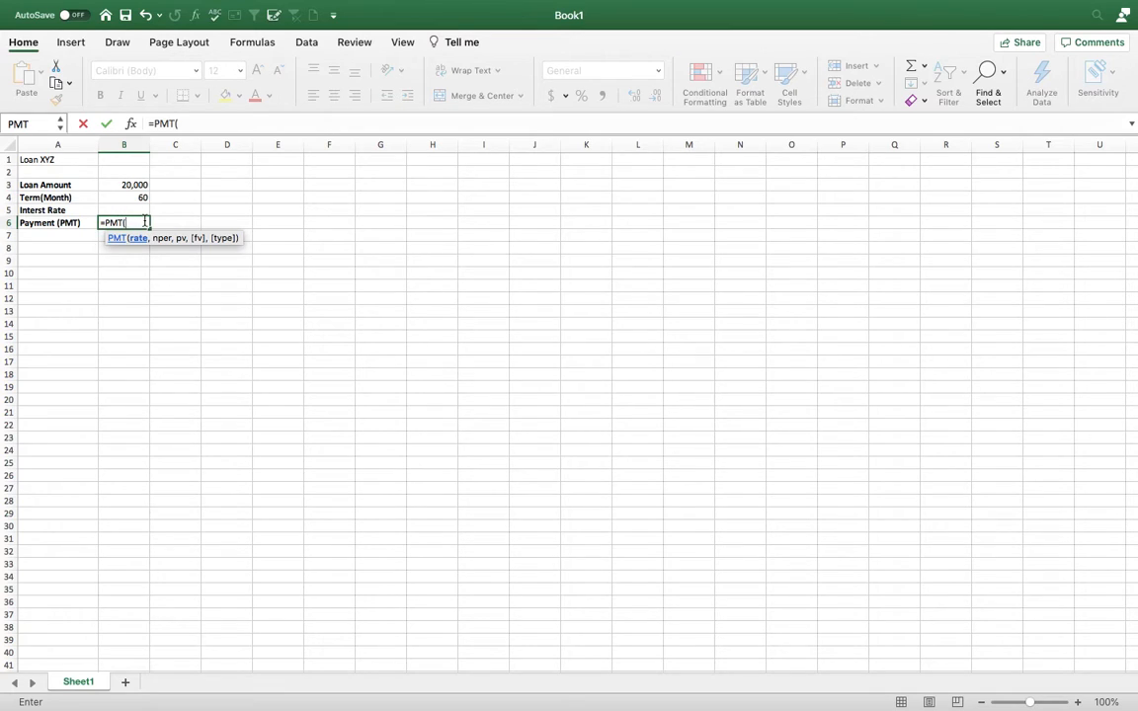
left_click(121, 209)
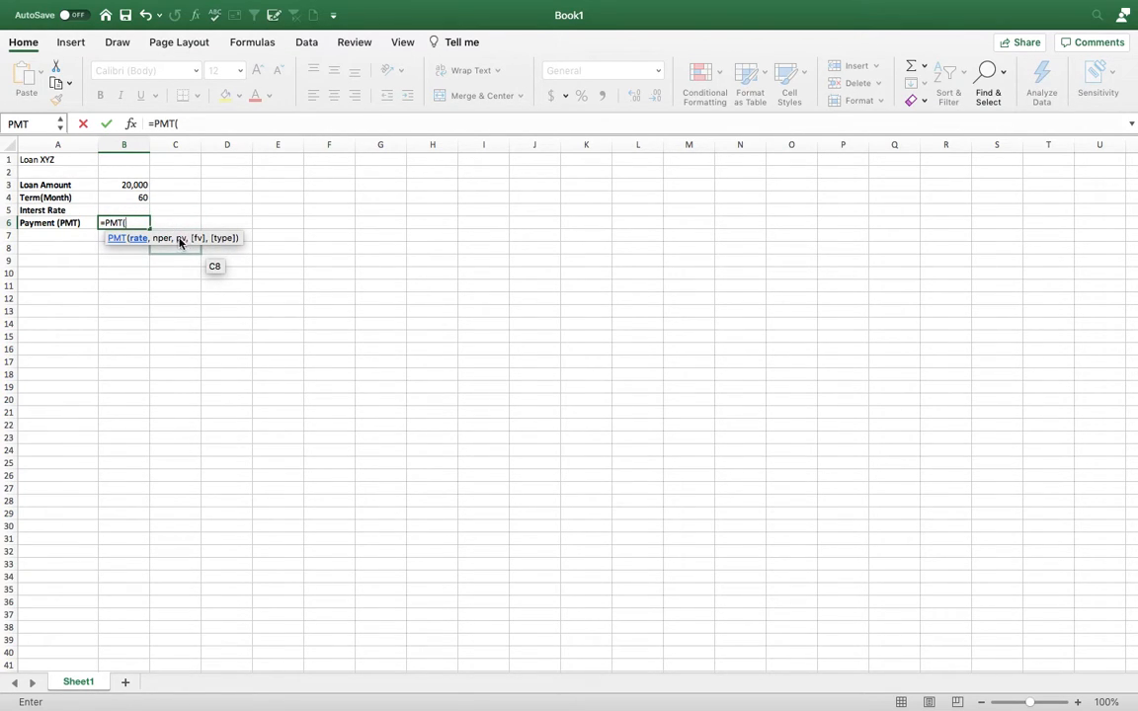
left_click(115, 210)
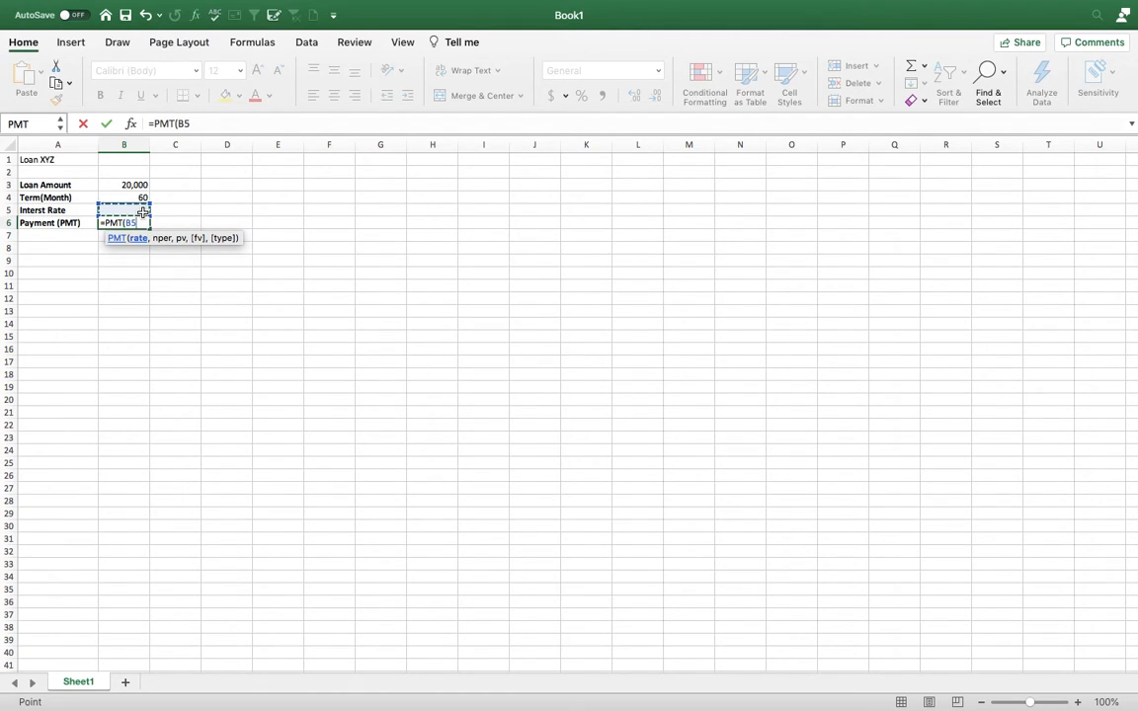
type("/12,")
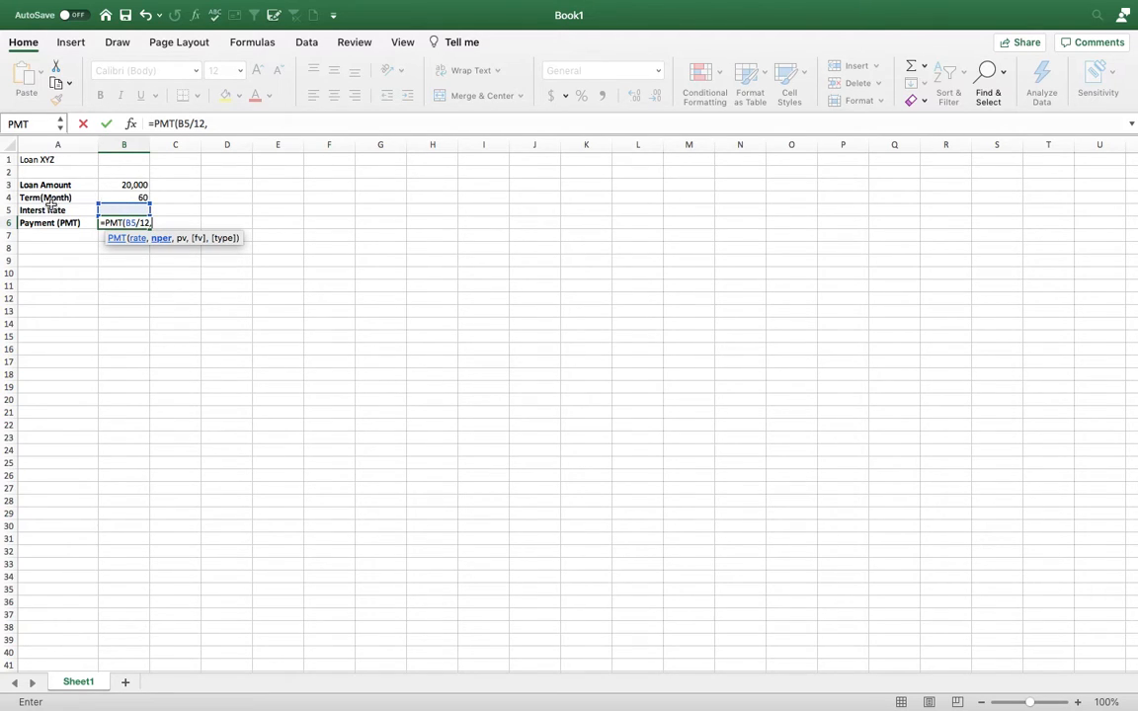
left_click(131, 197)
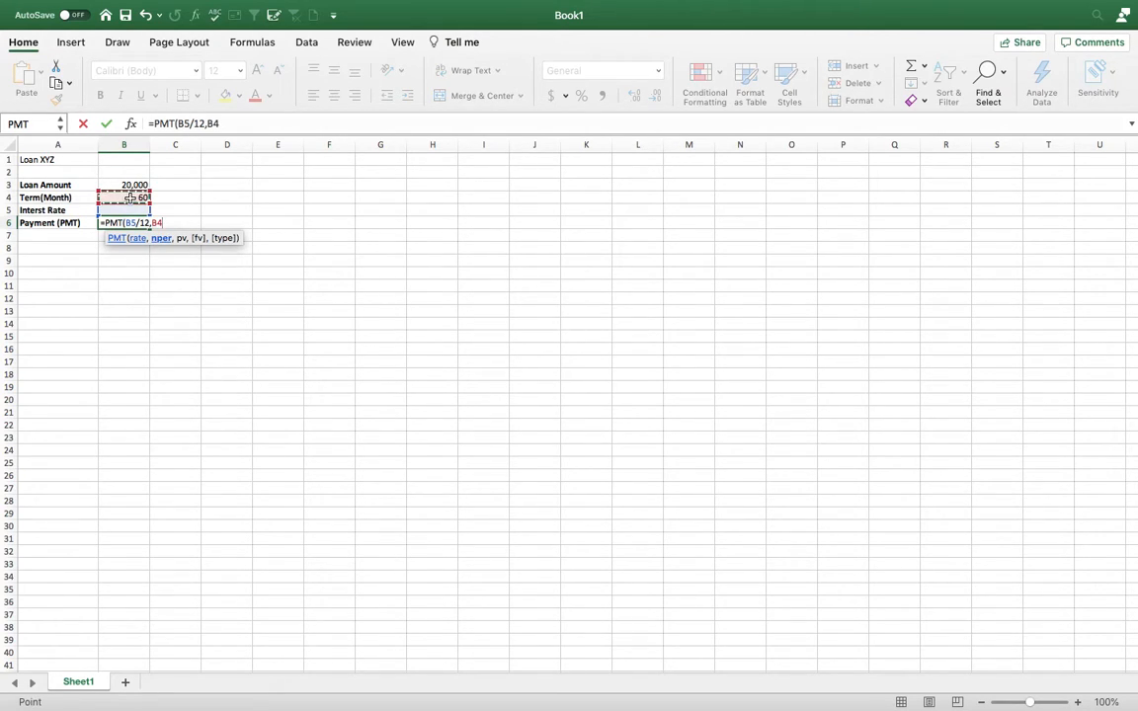
type(",")
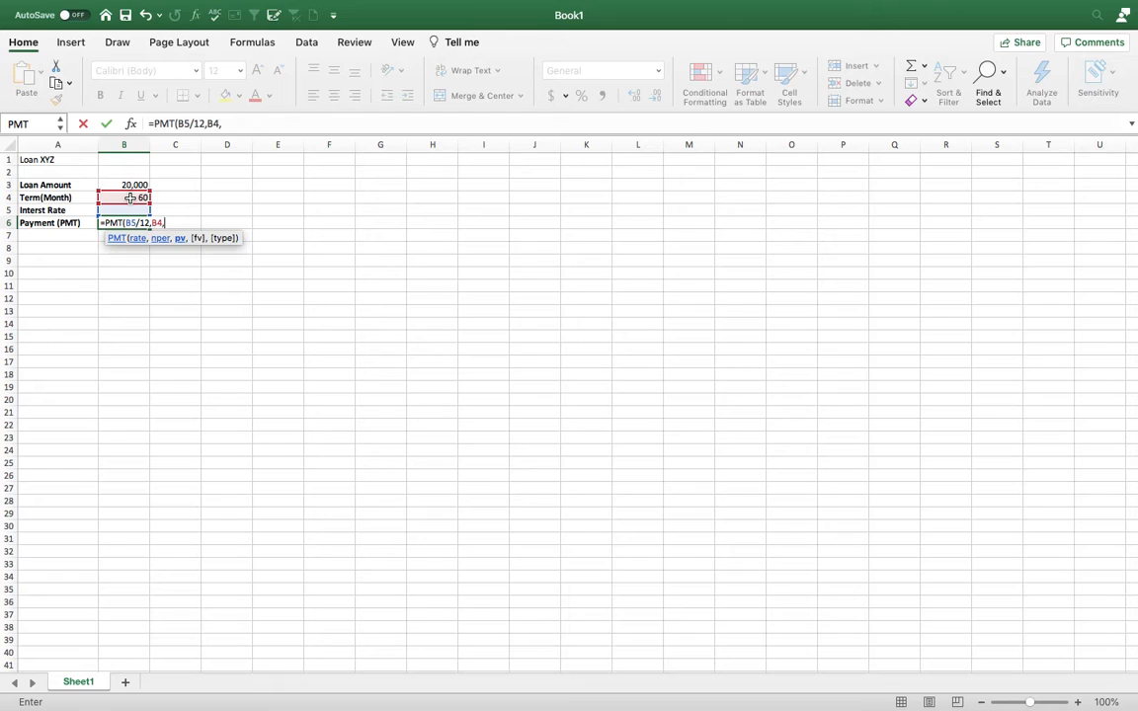
left_click(127, 184)
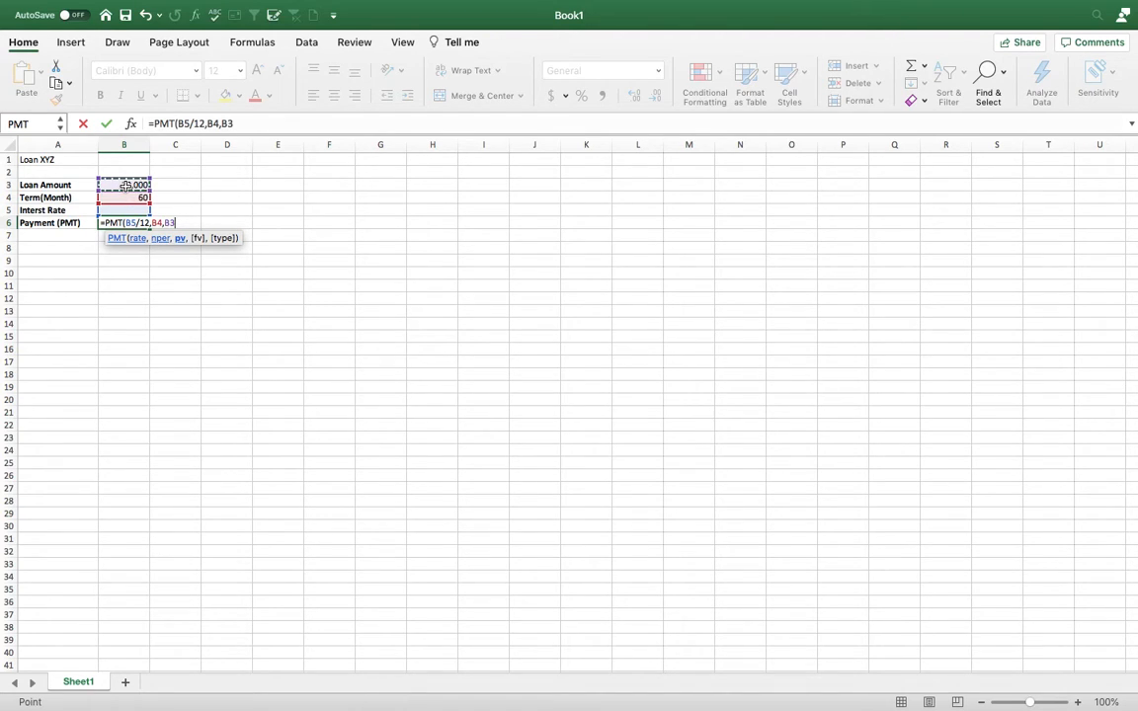
type(")")
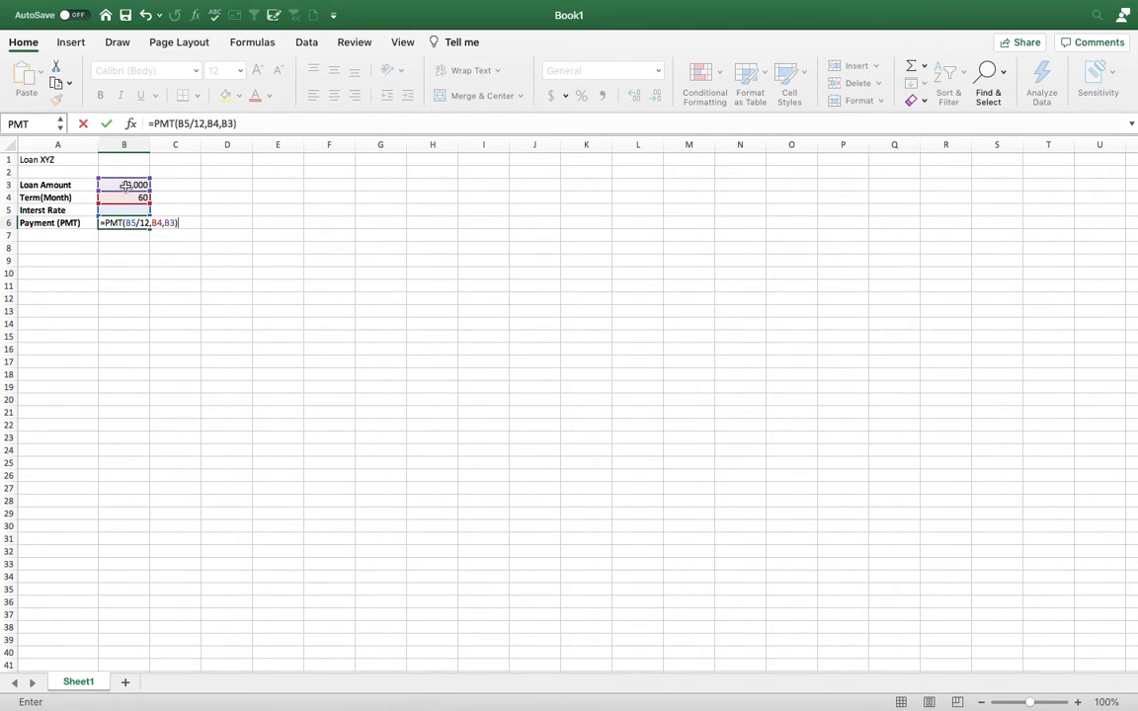
key("Return")
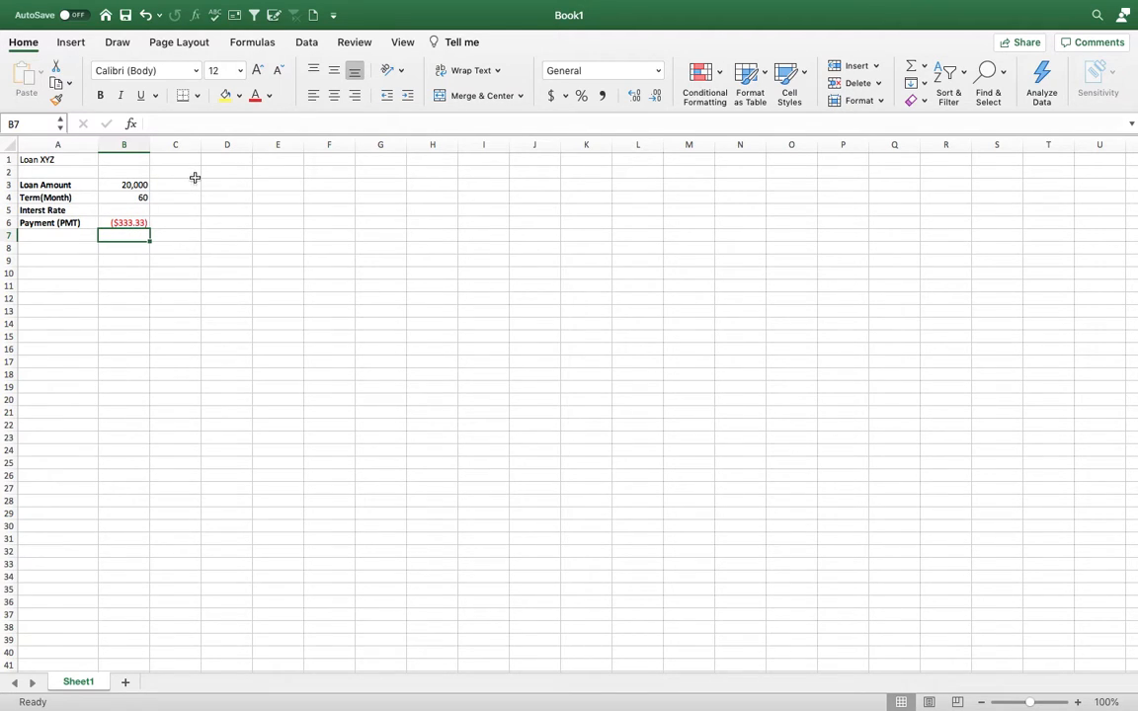
Insert the financial function PMT in B7 and set its Rate argument to B5/12
left_click(253, 44)
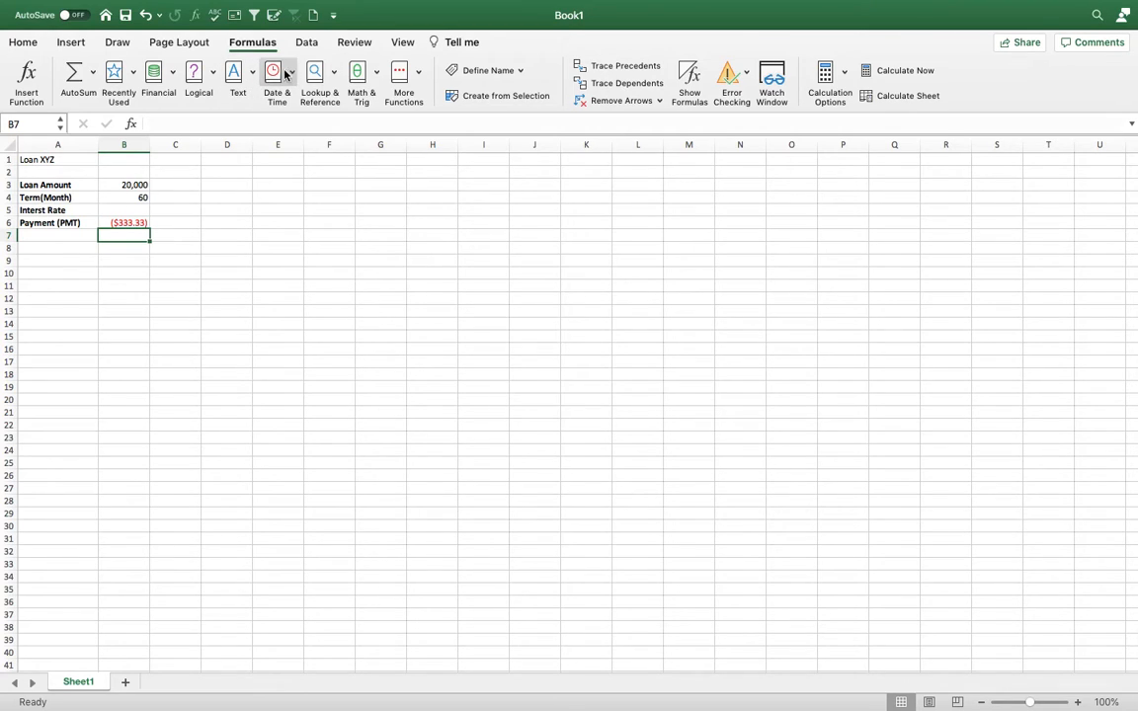
left_click(161, 73)
scroll(210, 441, "down", 5)
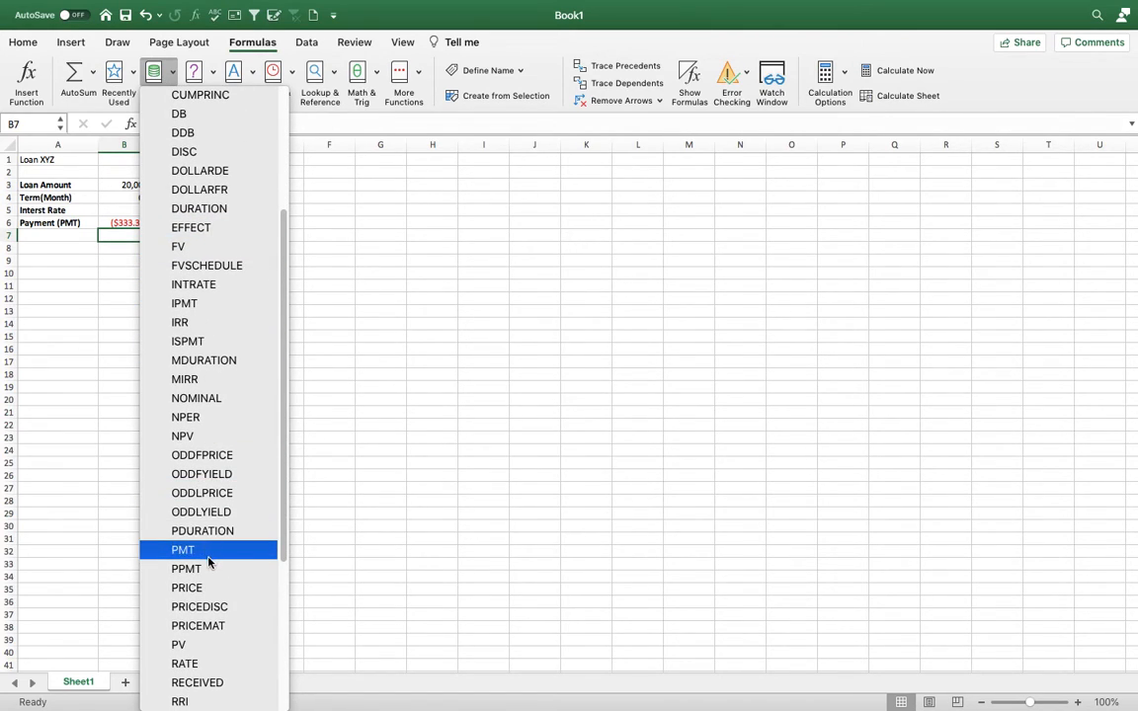
left_click(208, 556)
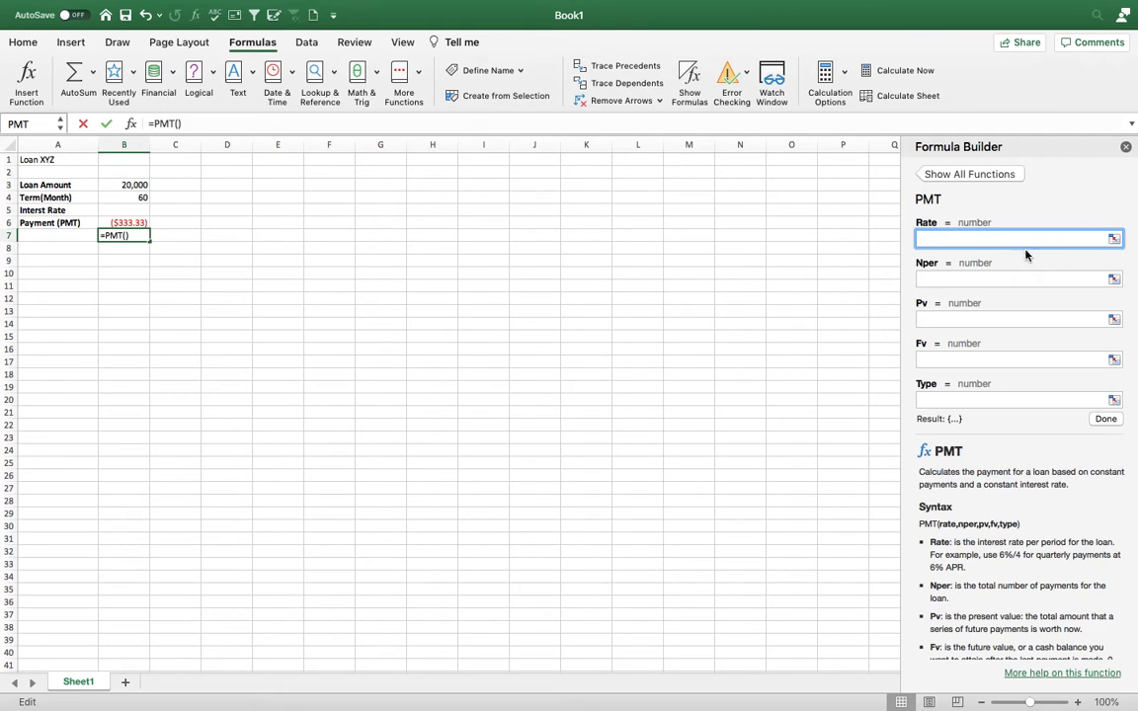
left_click(111, 210)
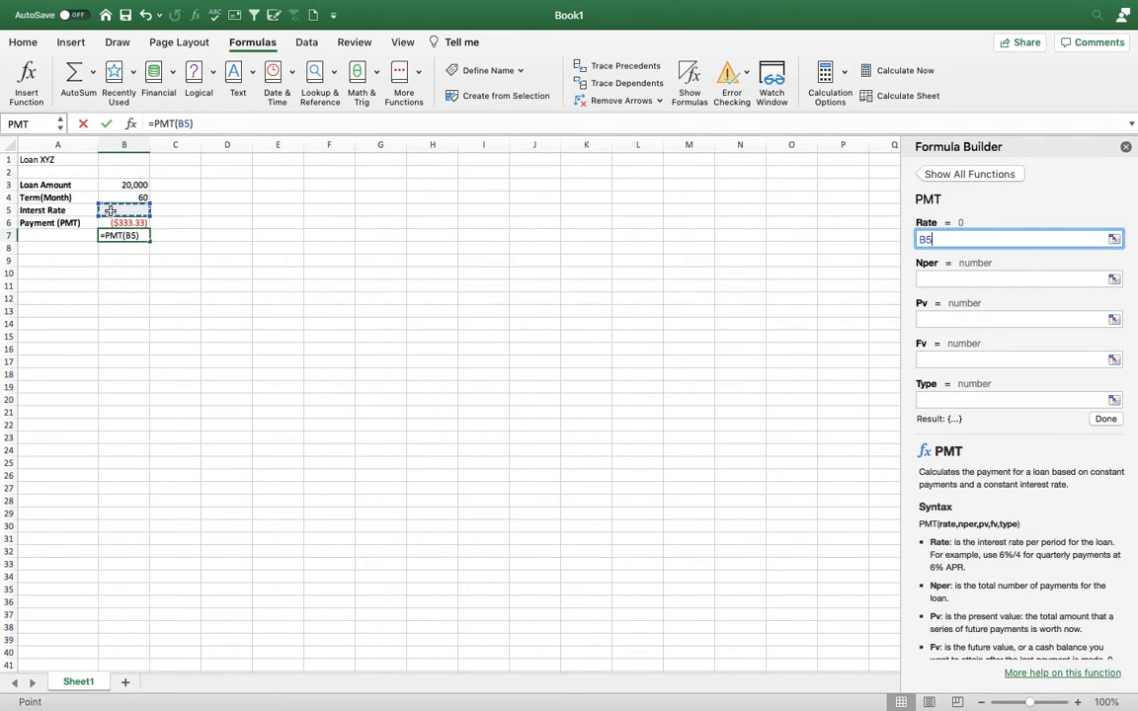
type("/12")
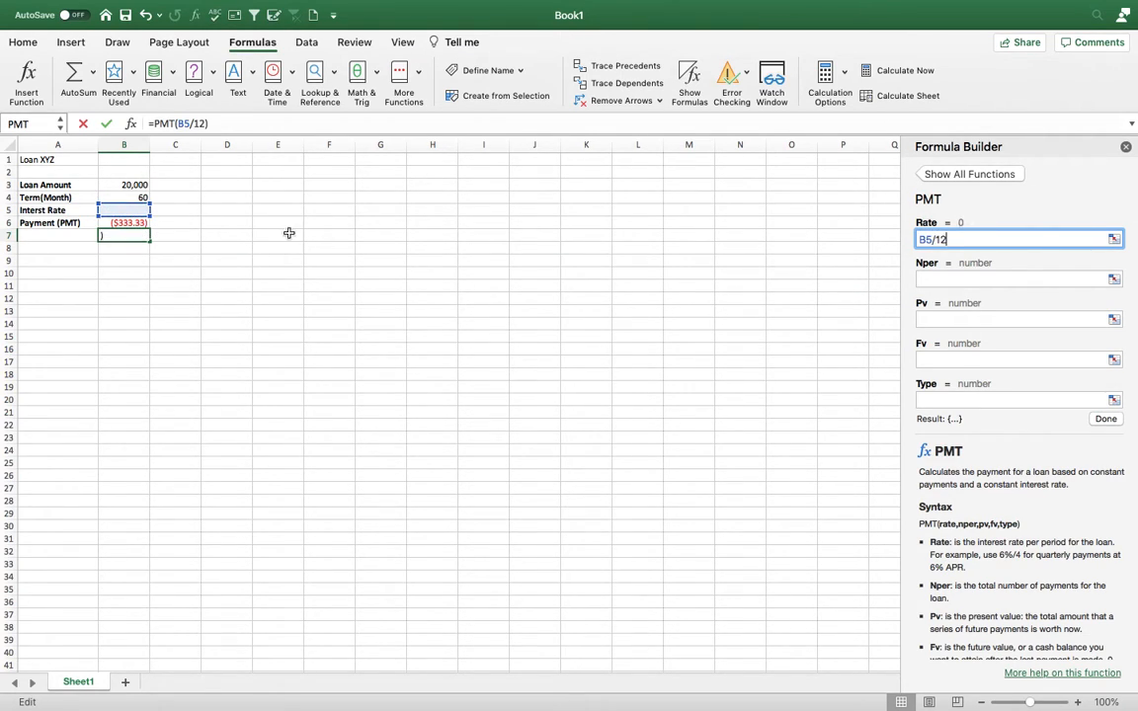
Set the PMT arguments Nper to B4 and Pv to B3, complete the formula in B7 and compare it with B6
key("Tab")
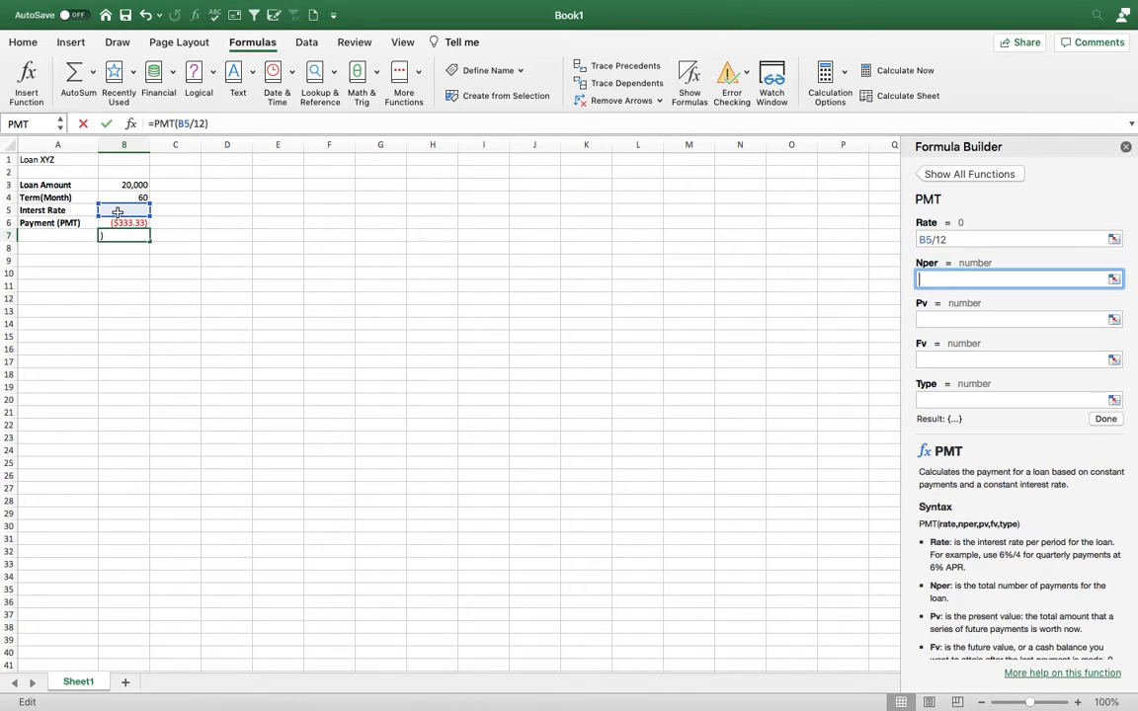
left_click(136, 198)
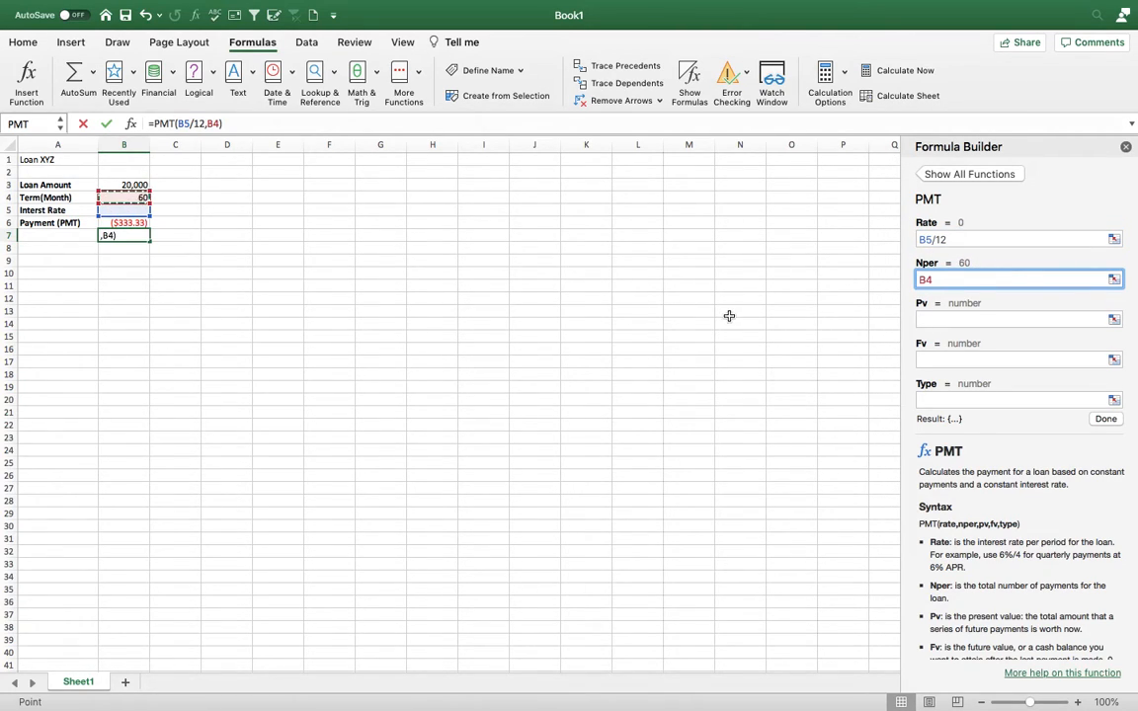
left_click(965, 320)
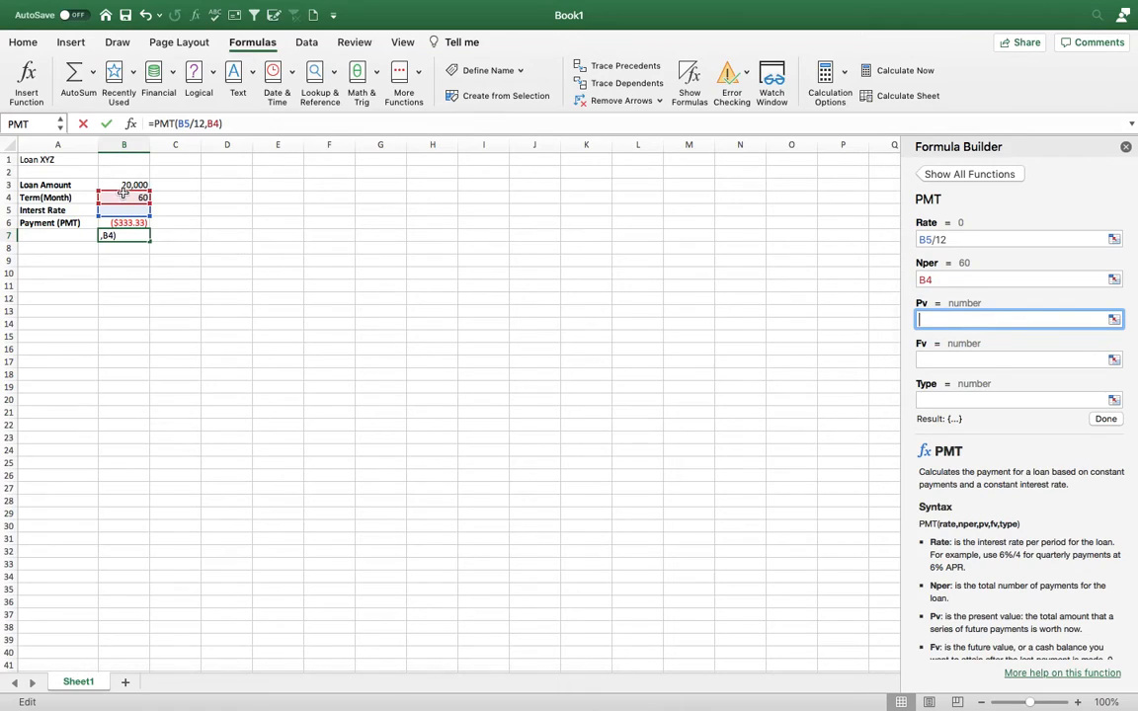
left_click(125, 187)
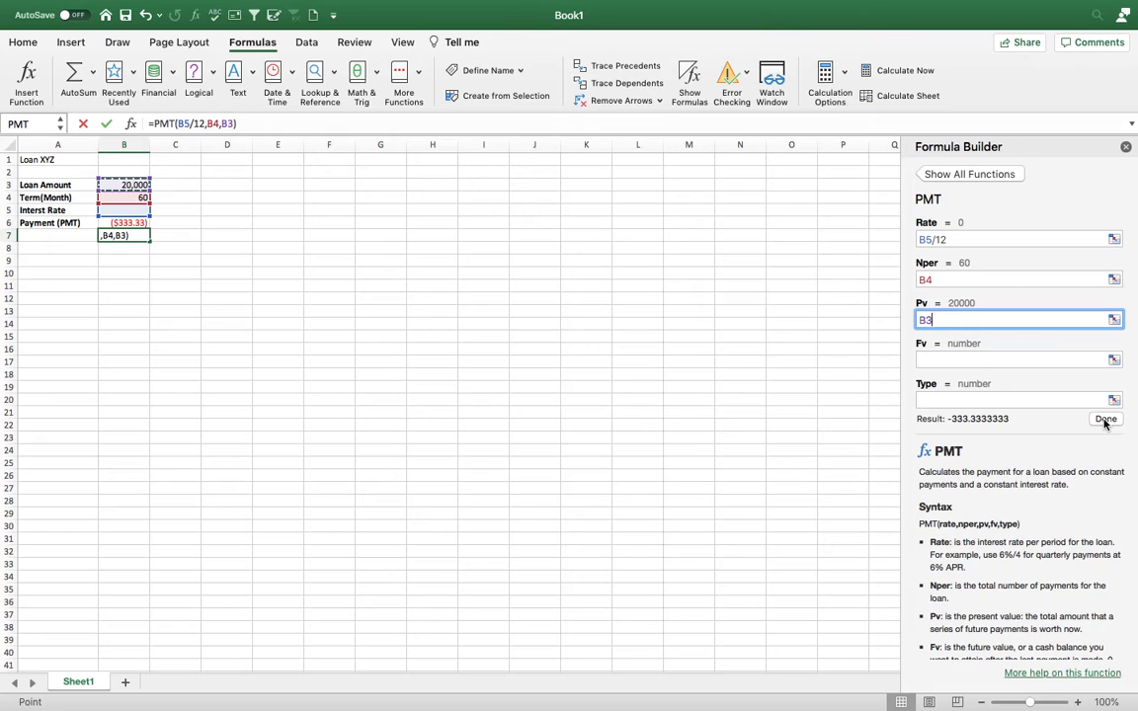
left_click(1106, 419)
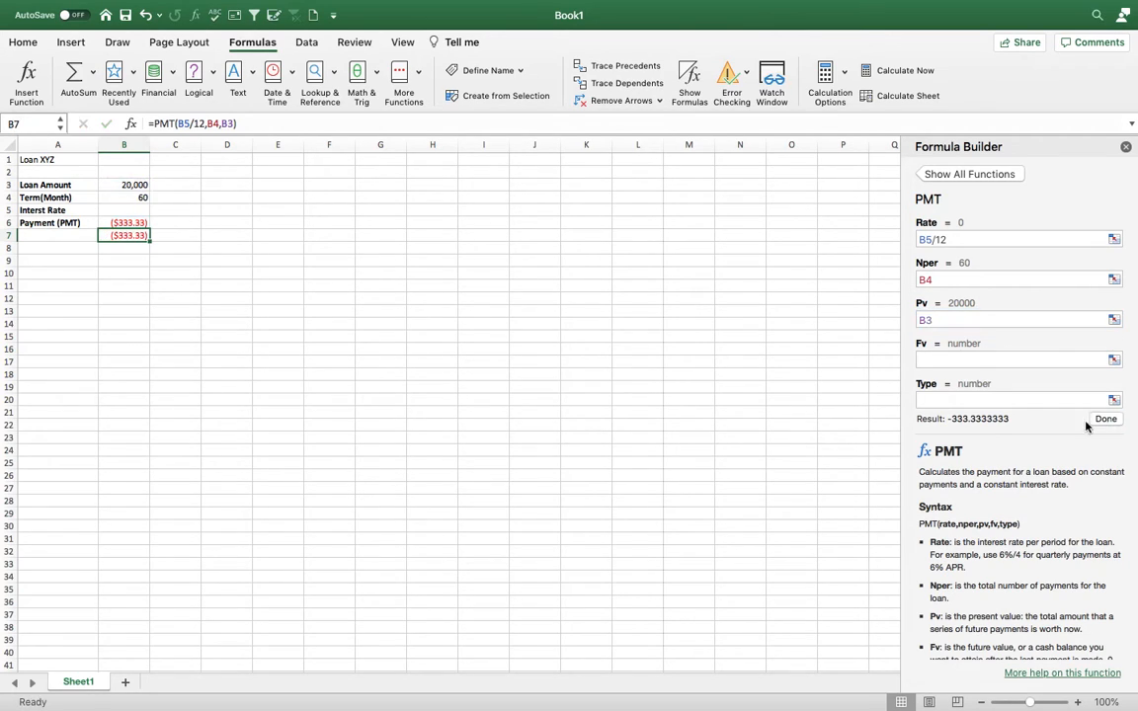
left_click(113, 260)
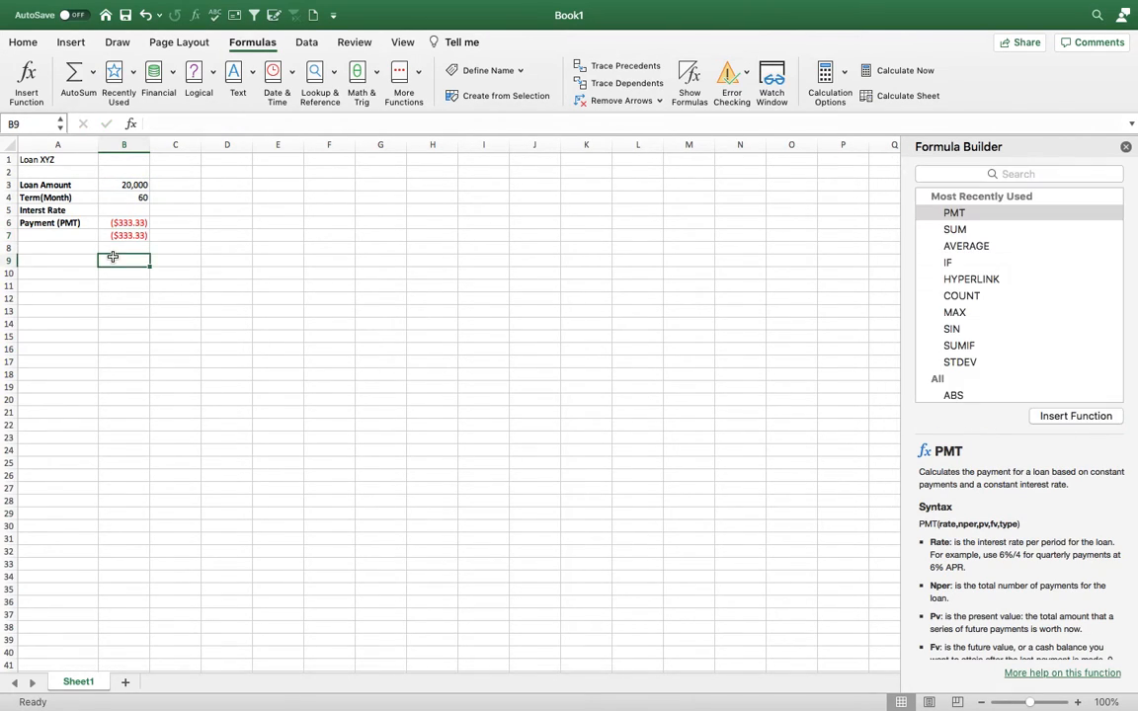
left_click(120, 224)
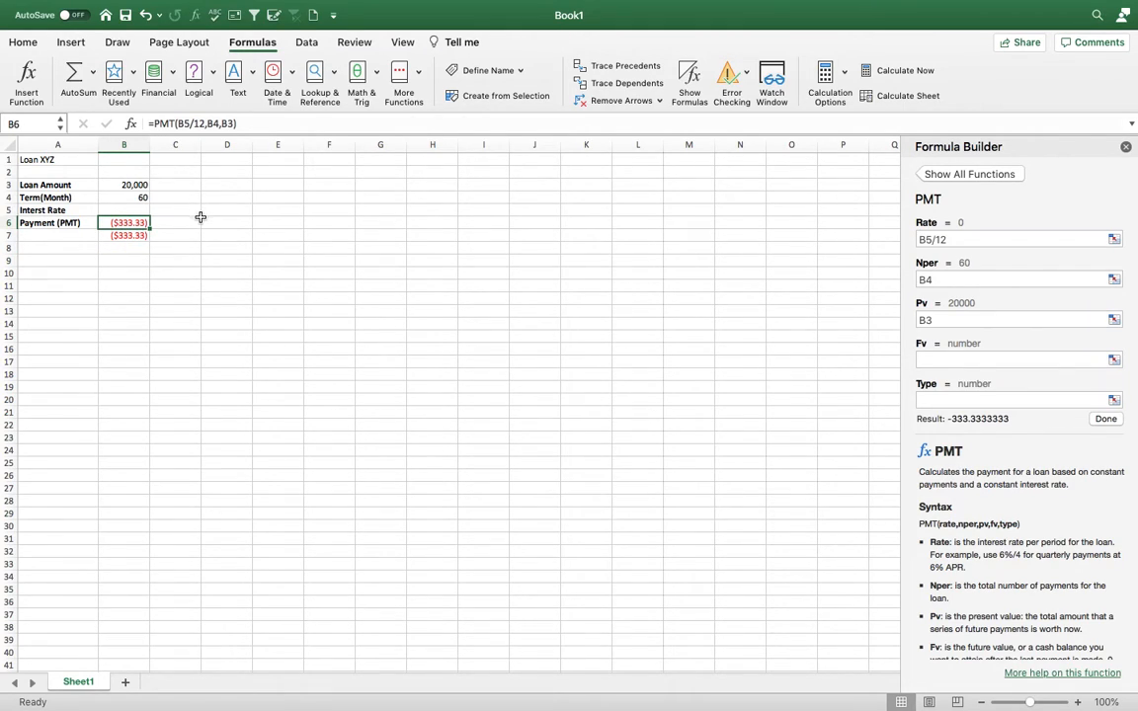
left_click(120, 238)
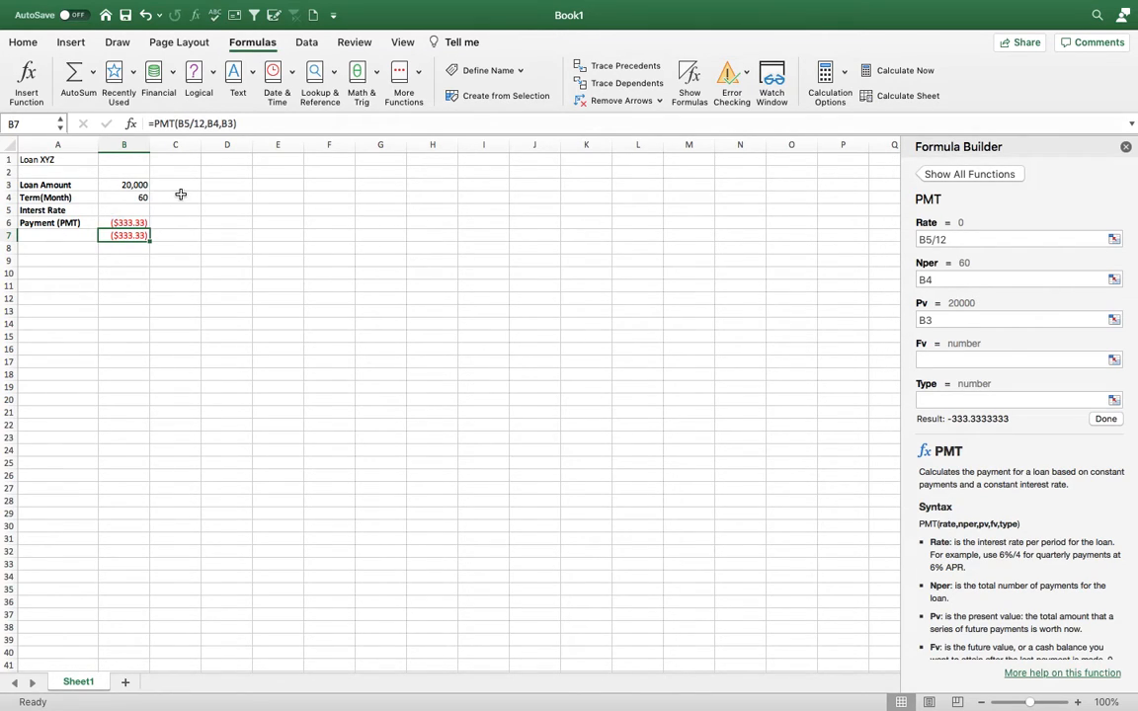
Convert the loan term to years in C4 with the formula =B4/12
left_click(117, 200)
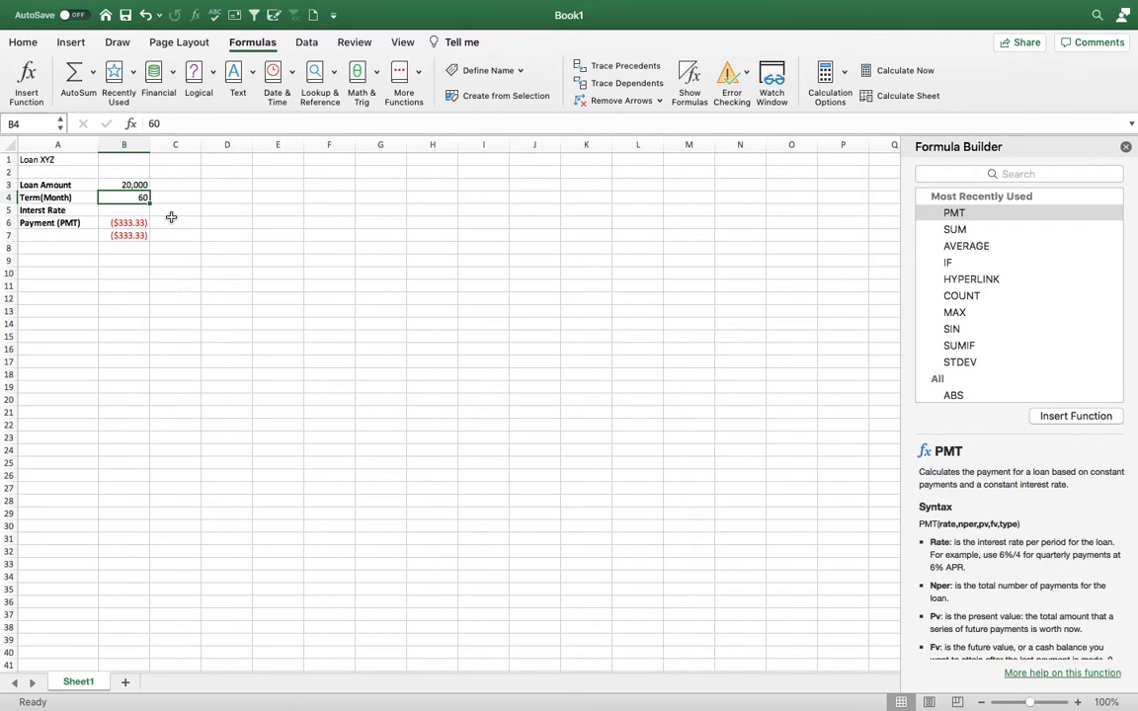
left_click(187, 202)
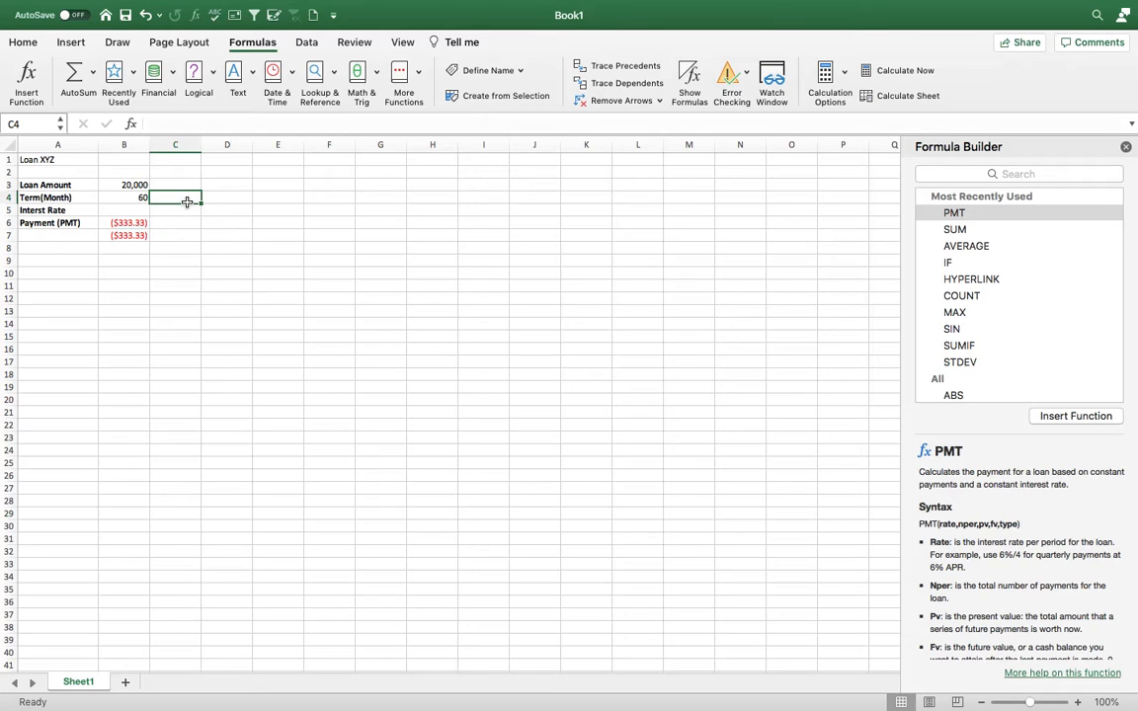
type("=")
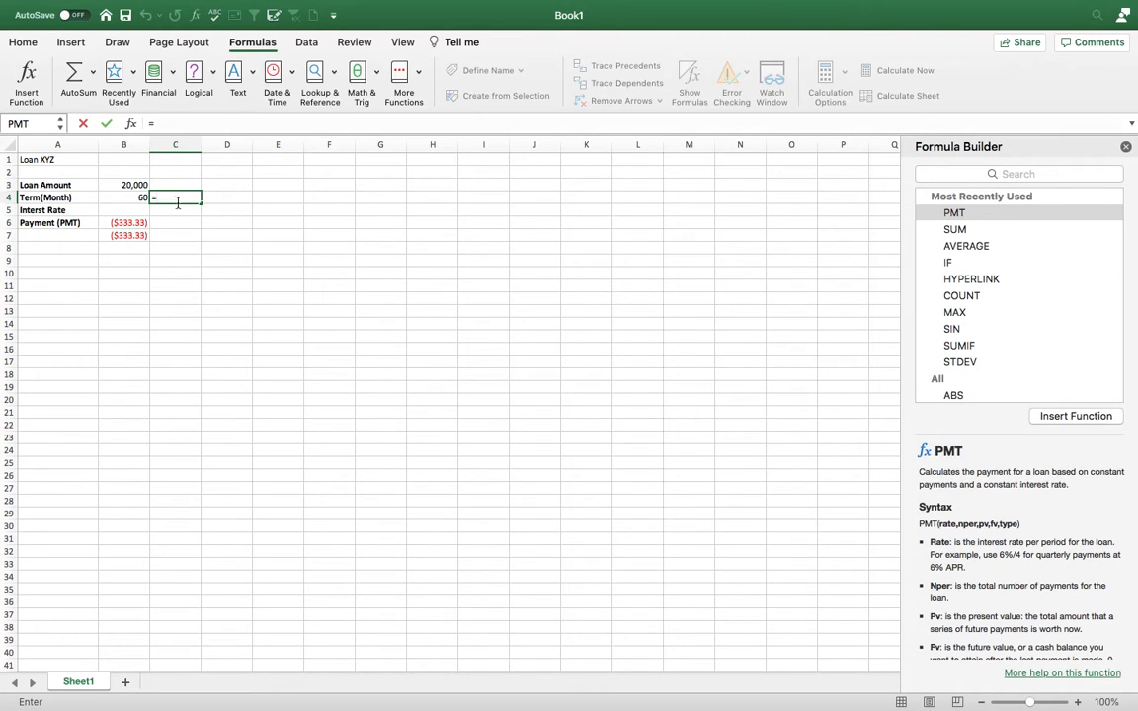
left_click(127, 200)
type("/12")
key("Return")
left_click(177, 195)
left_click(132, 198)
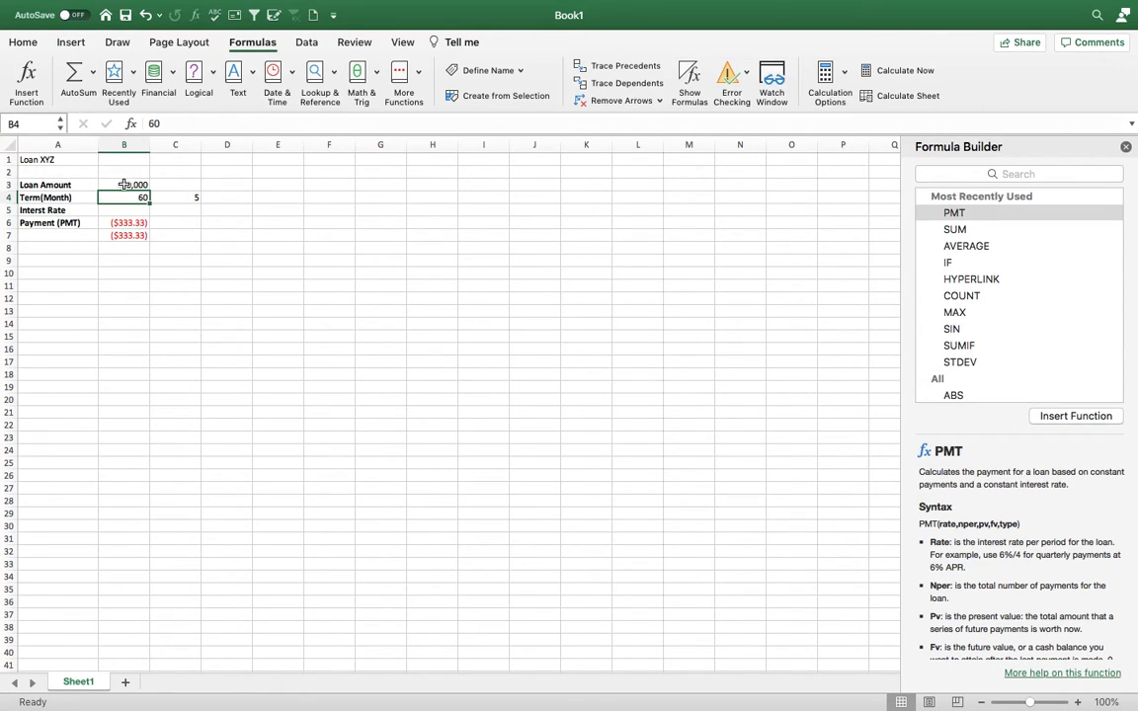
left_click(124, 248)
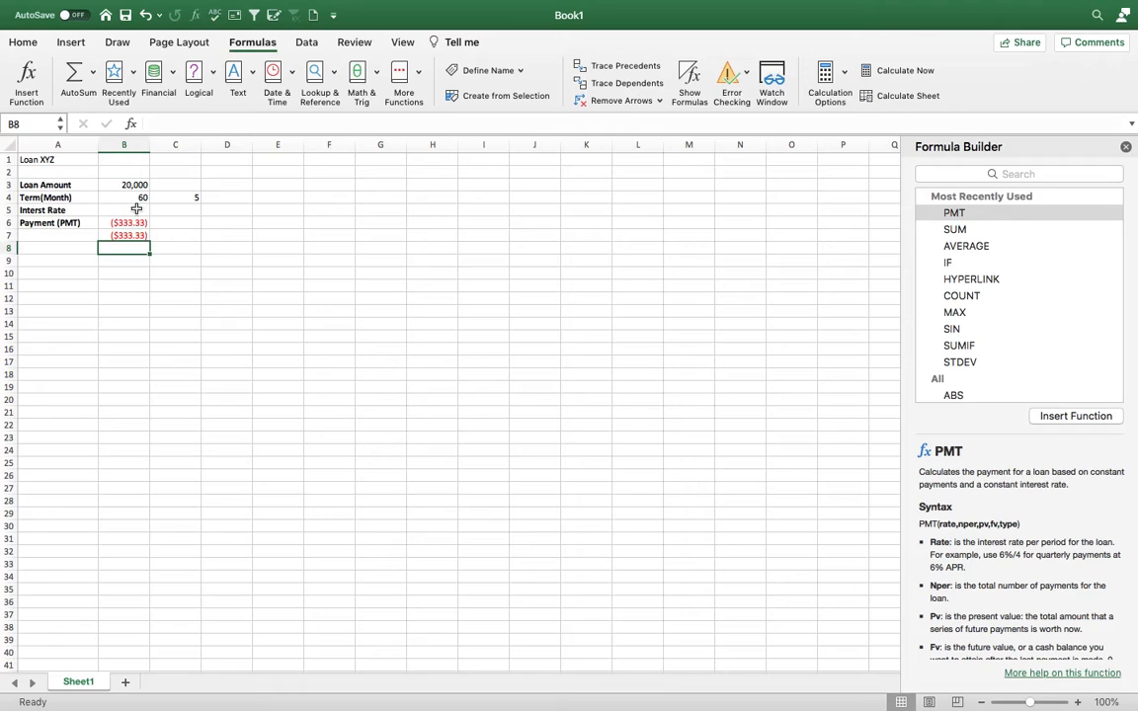
Run Goal Seek to set the payment in B6 to -400 by changing the interest rate in B5, and keep the solution
left_click(142, 209)
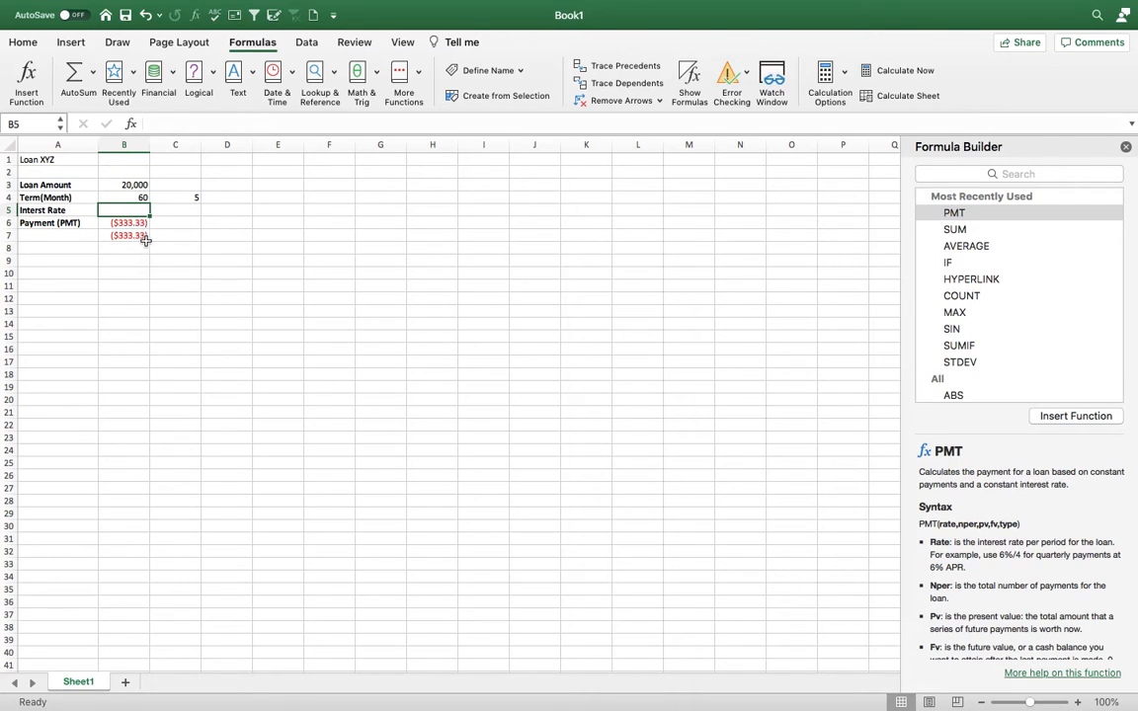
left_click(306, 46)
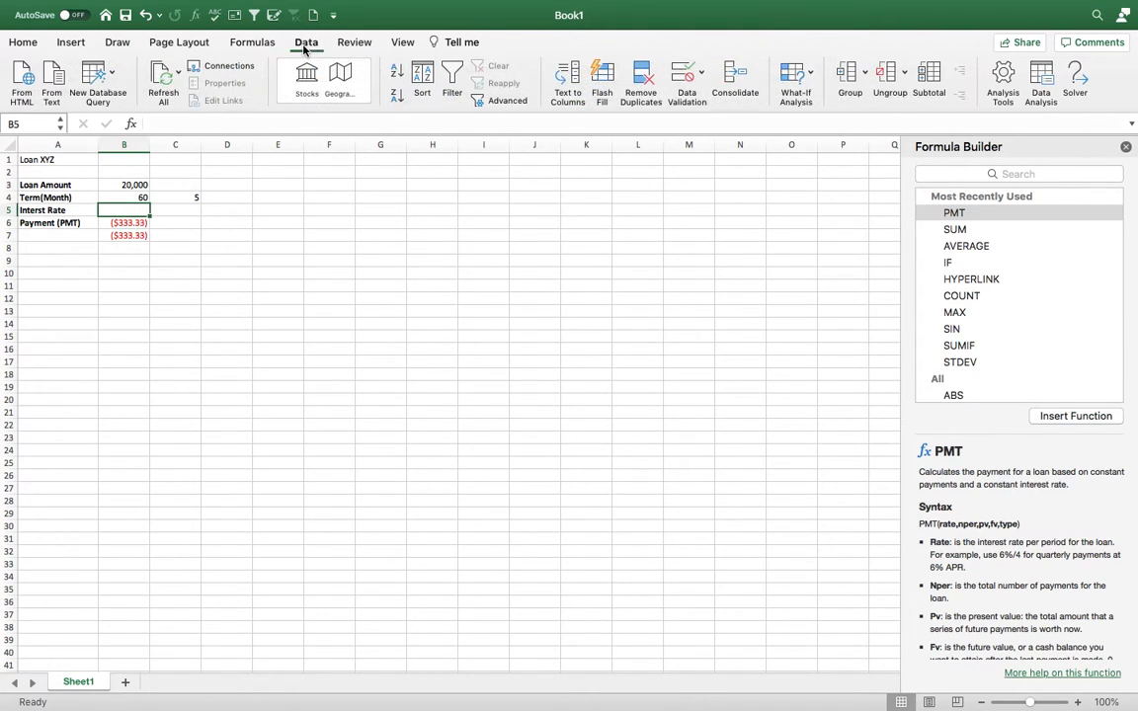
left_click(810, 79)
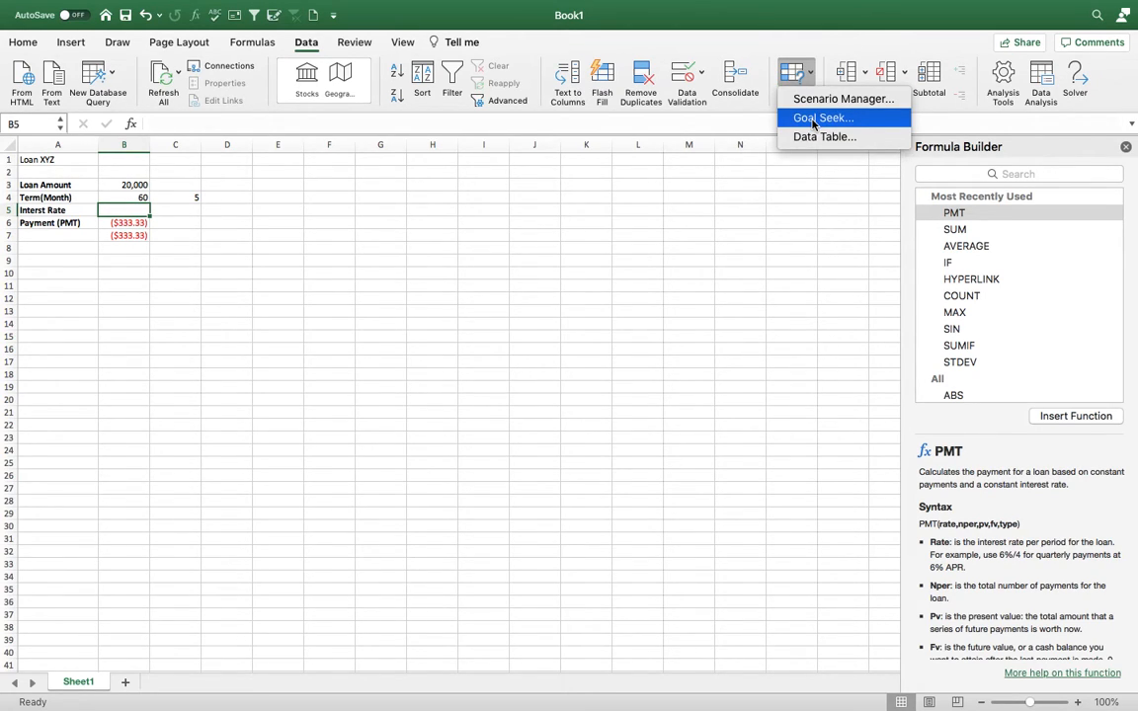
left_click(814, 120)
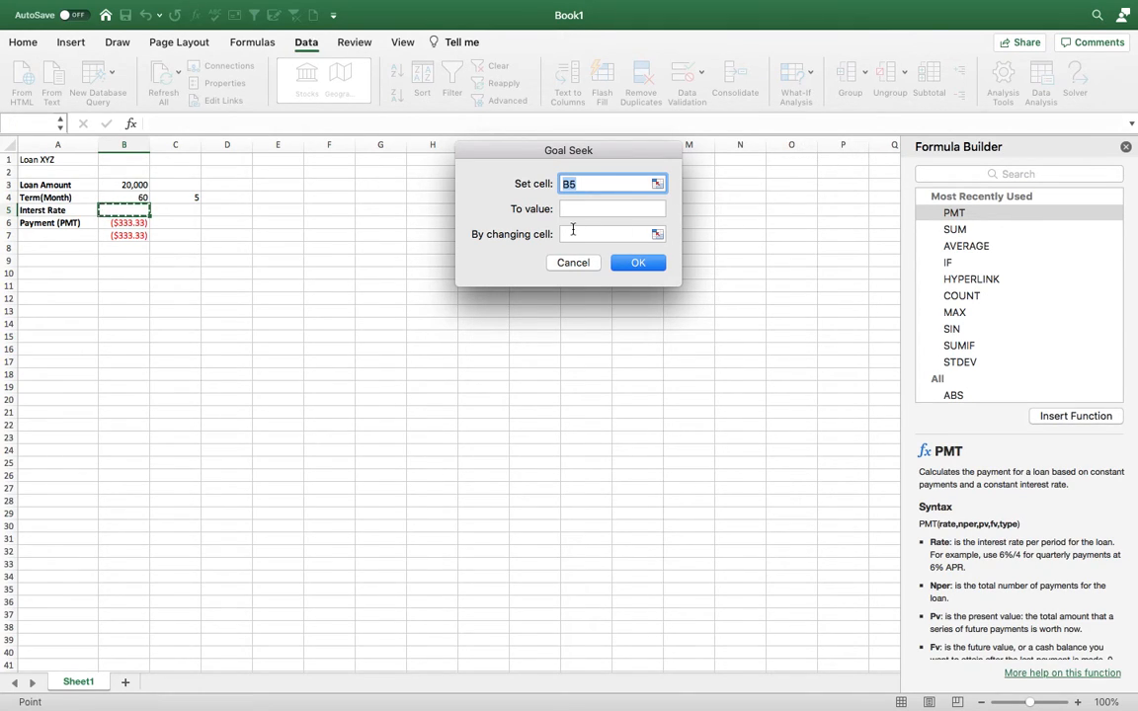
left_click(131, 223)
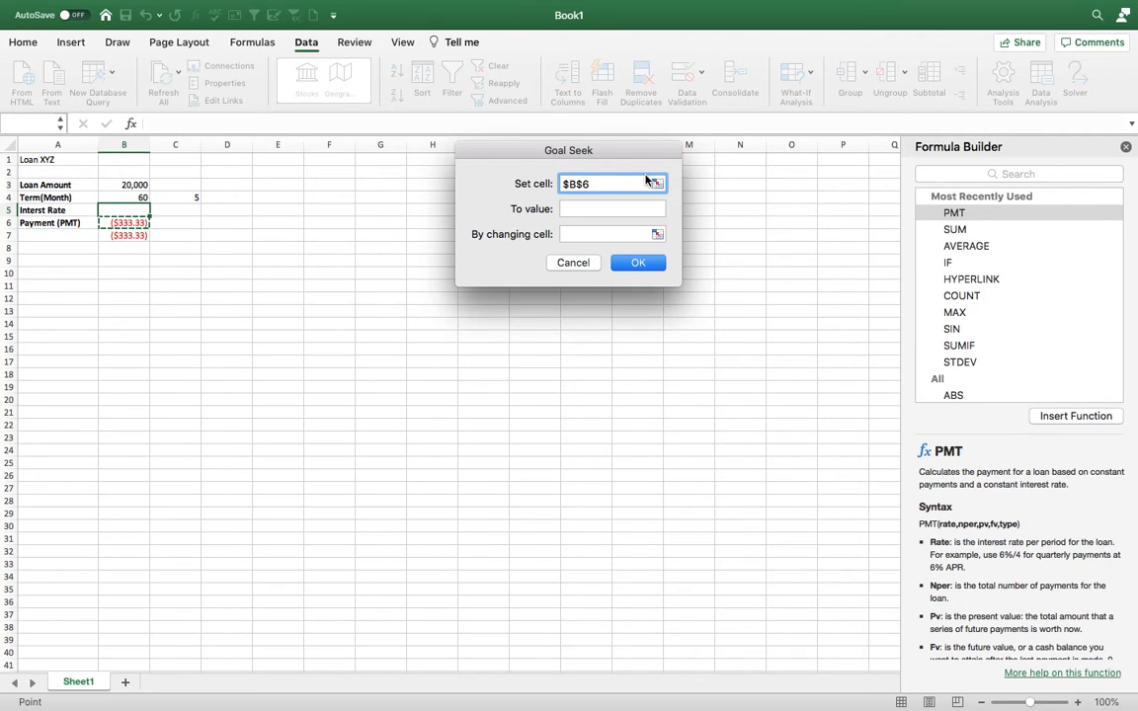
left_click(578, 209)
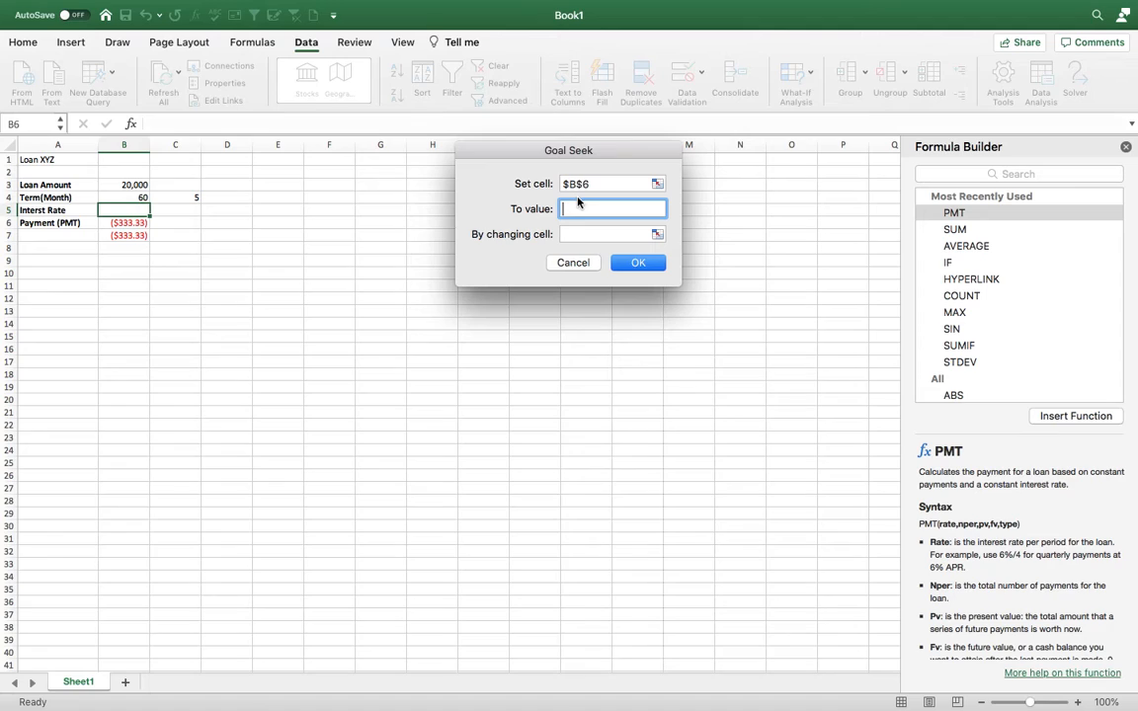
type("-400")
left_click(575, 235)
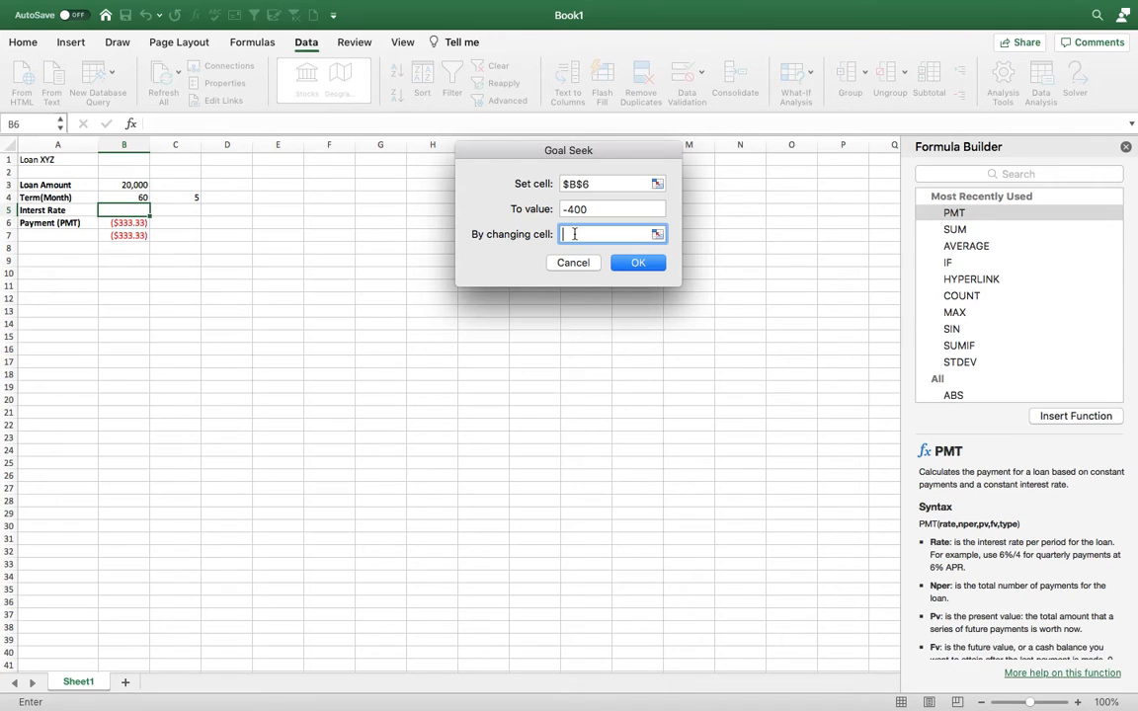
left_click(132, 214)
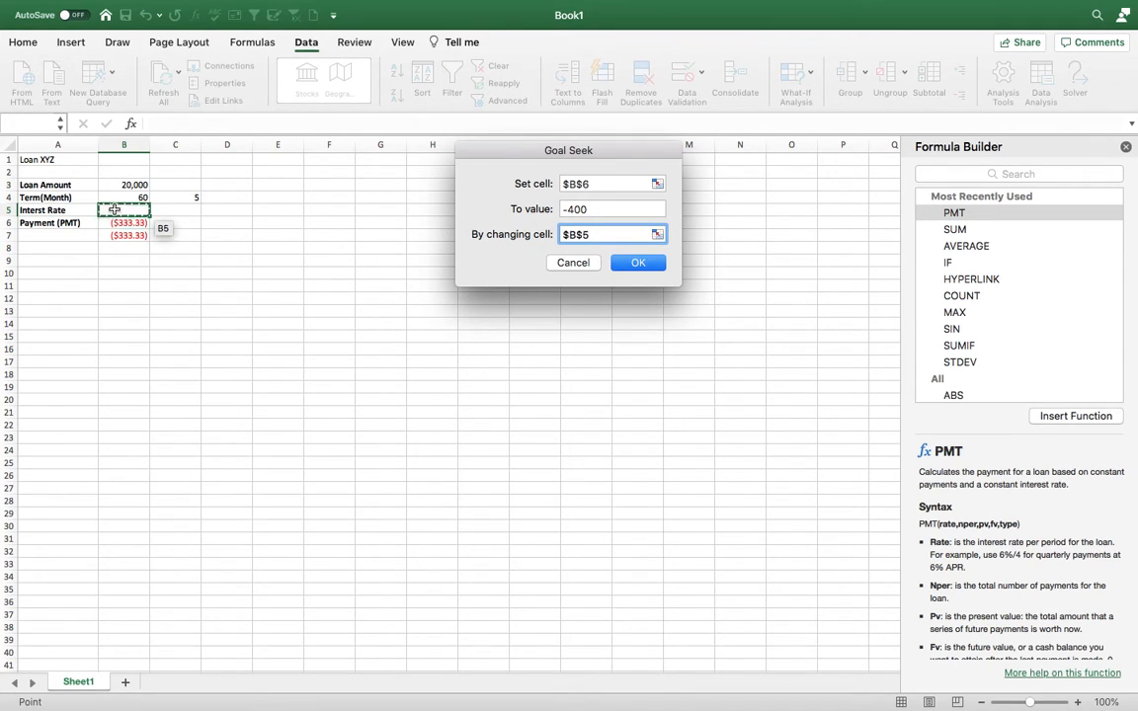
left_click(651, 268)
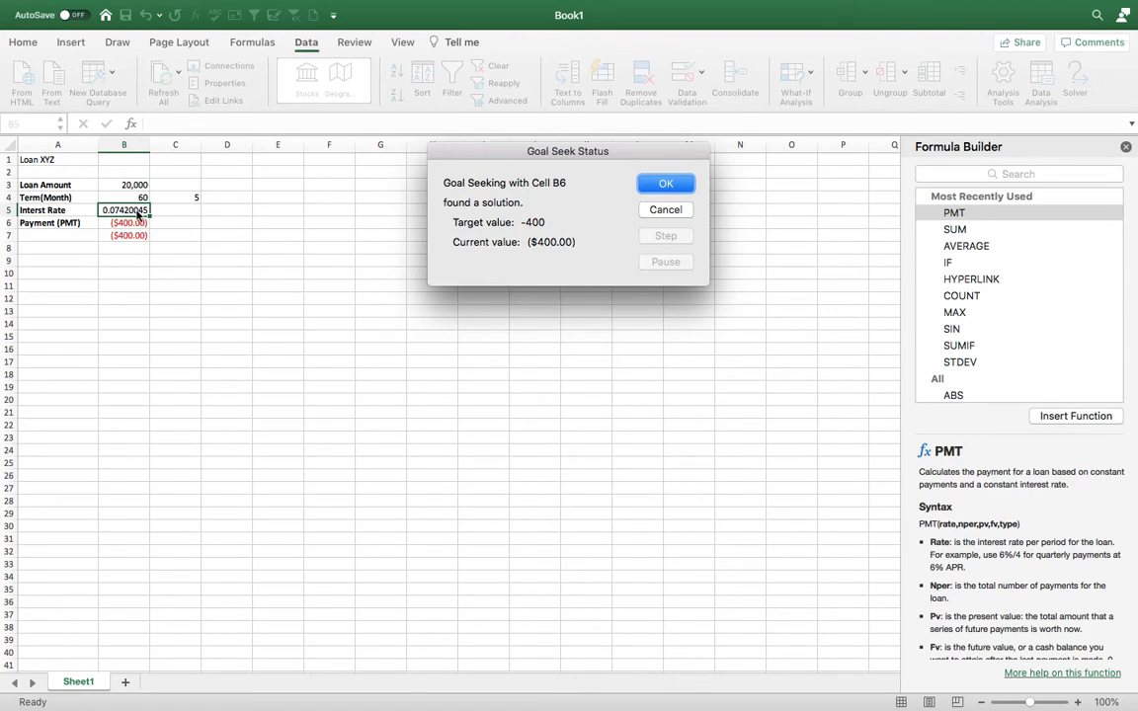
left_click(663, 184)
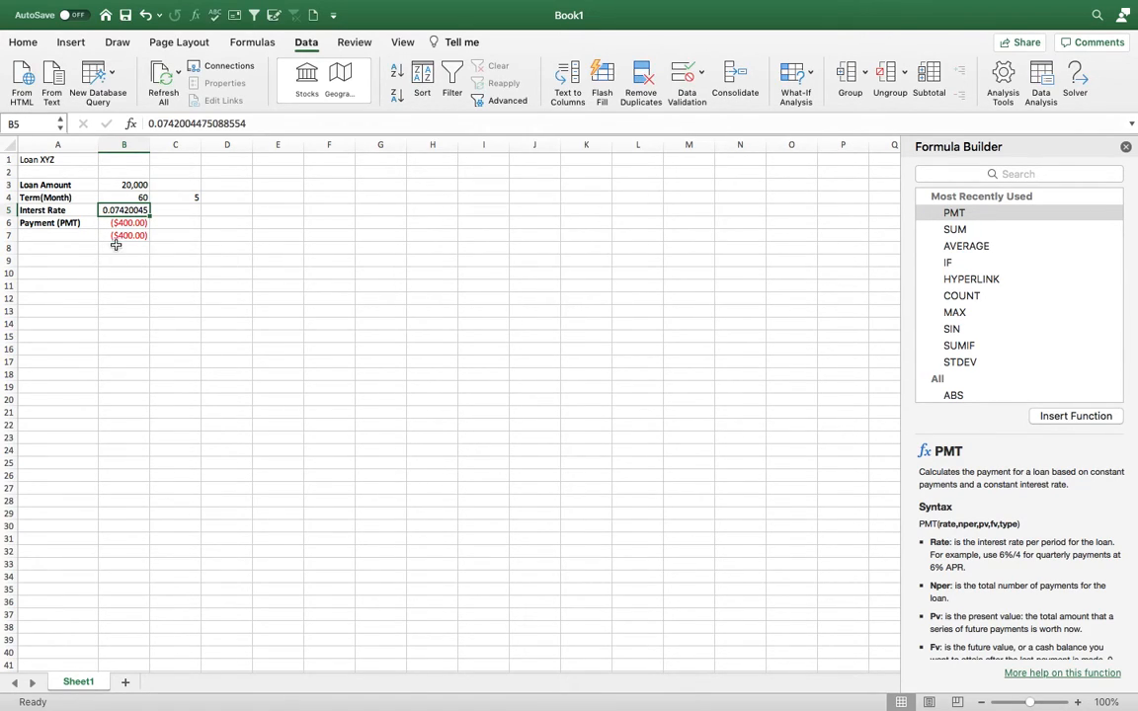
Format the interest rate in B5 as a percentage and review the payment formula in B6
left_click(24, 44)
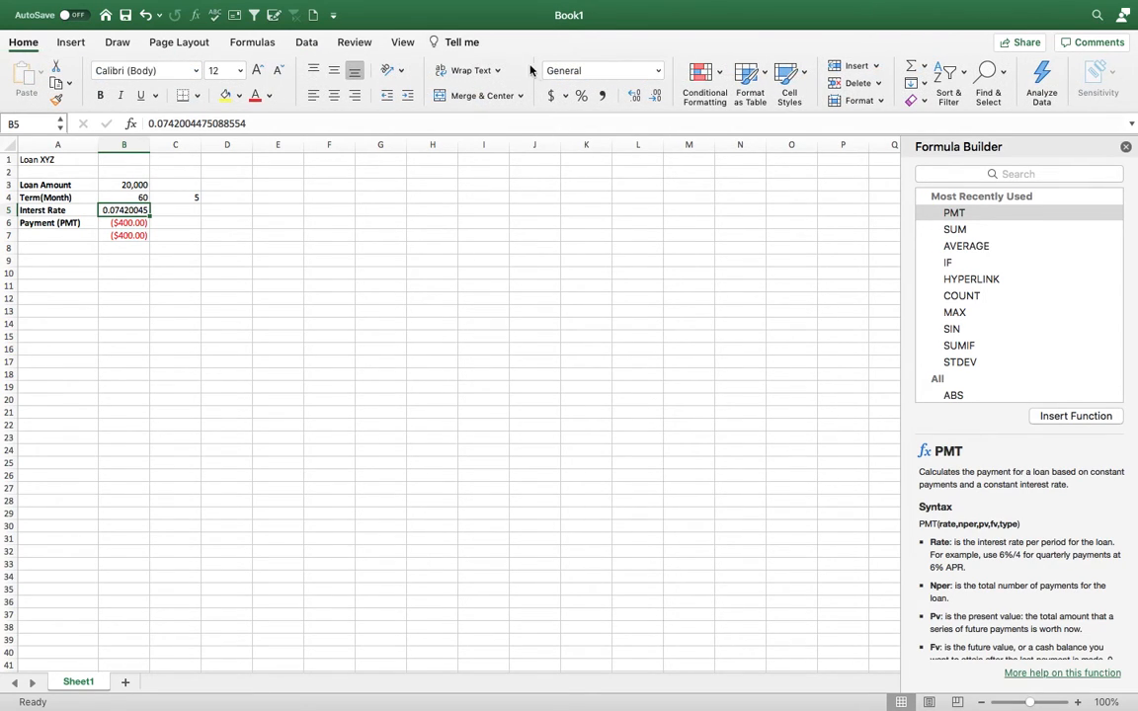
left_click(582, 96)
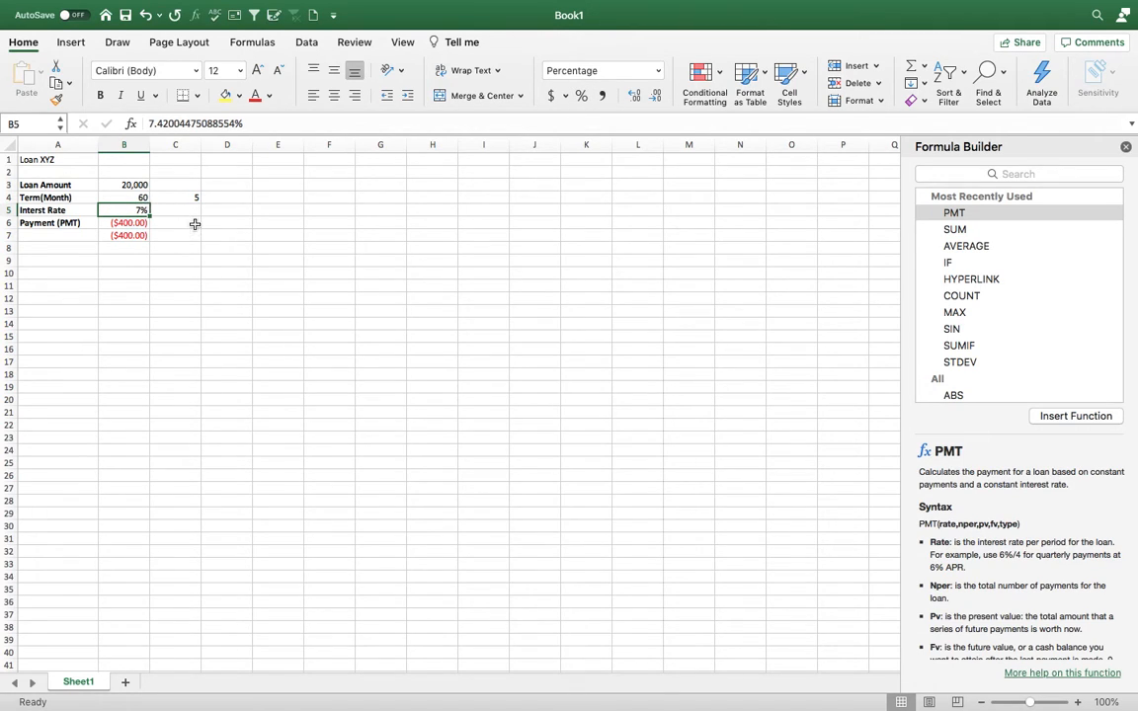
left_click(119, 224)
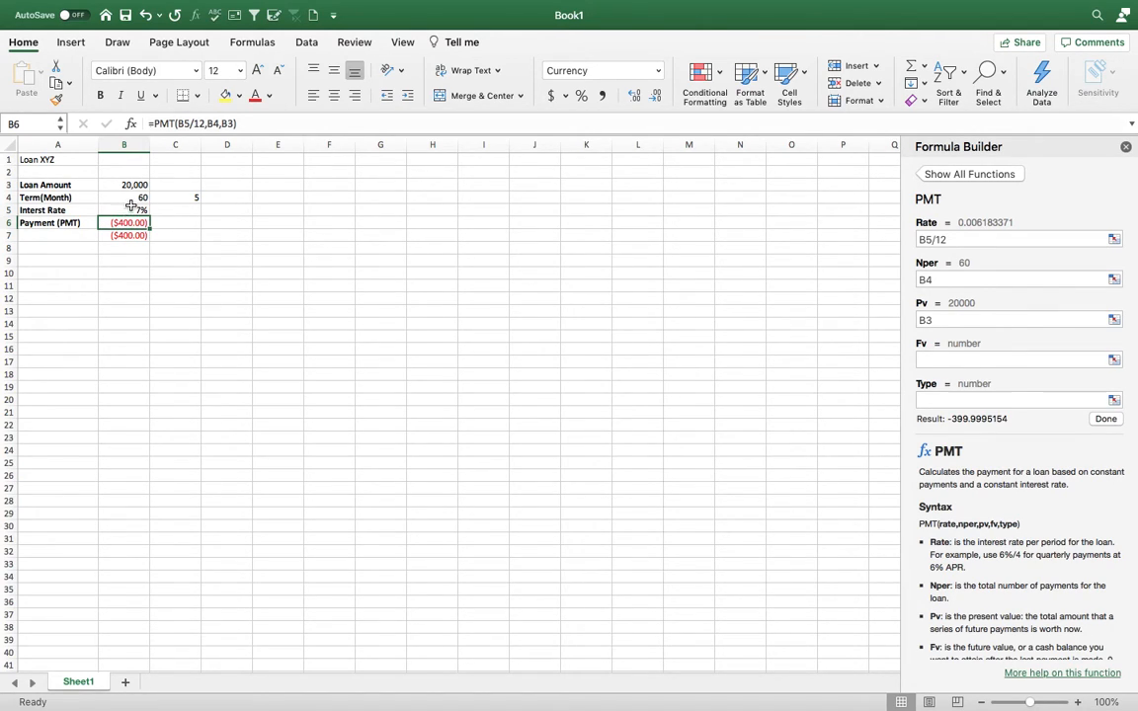
left_click(131, 207)
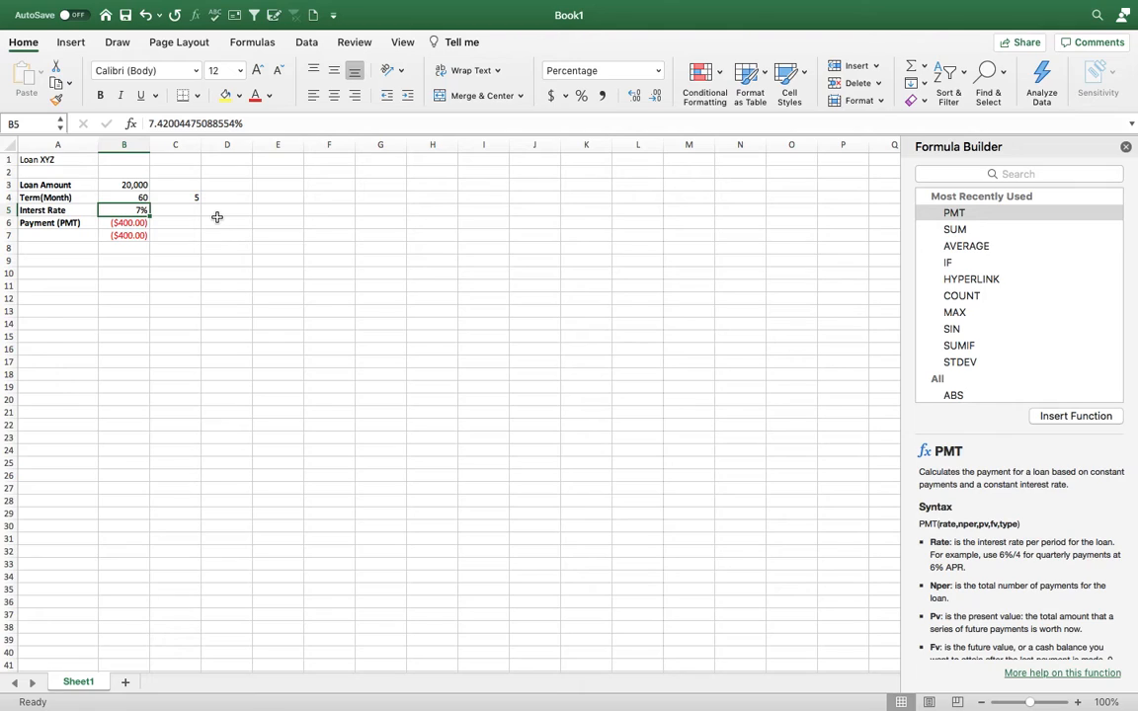
Change the loan term in B4 to 30 months and check the recalculated payment in B7
left_click(122, 199)
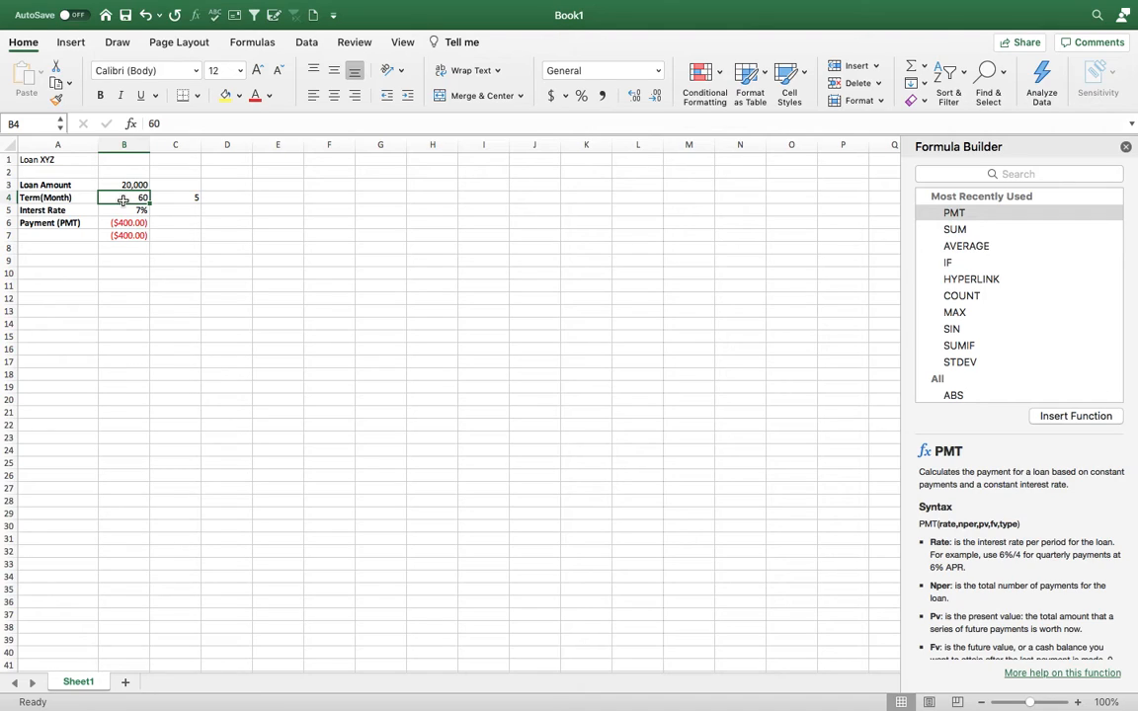
type("30")
key("Return")
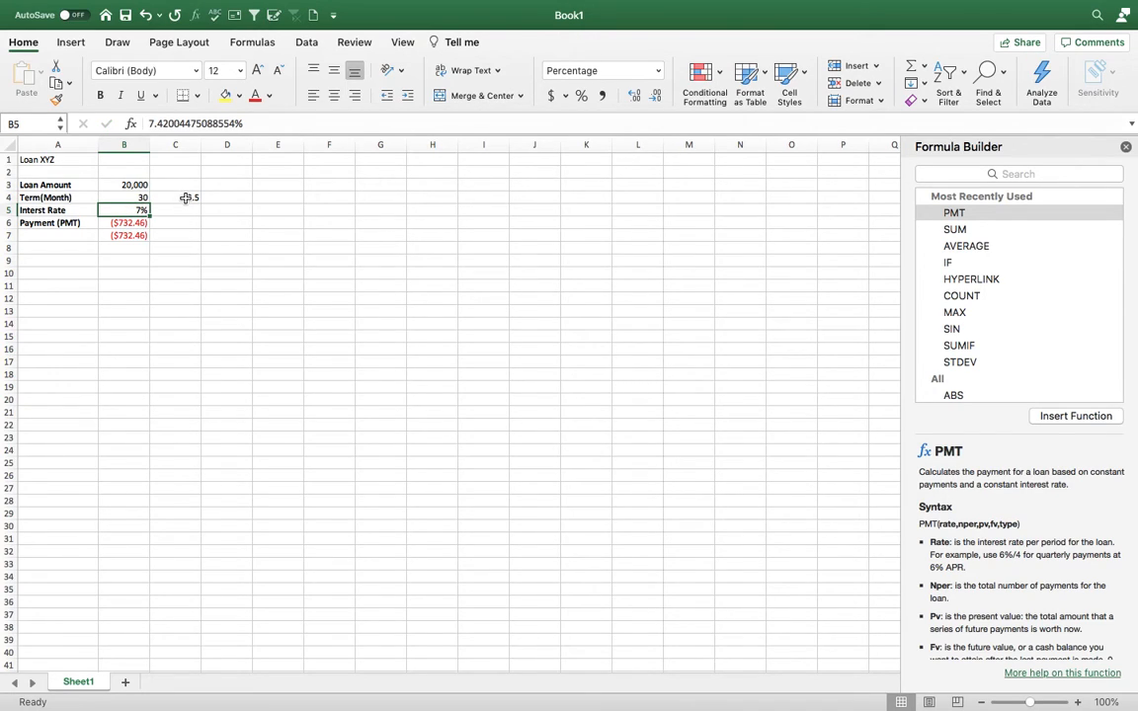
left_click(141, 236)
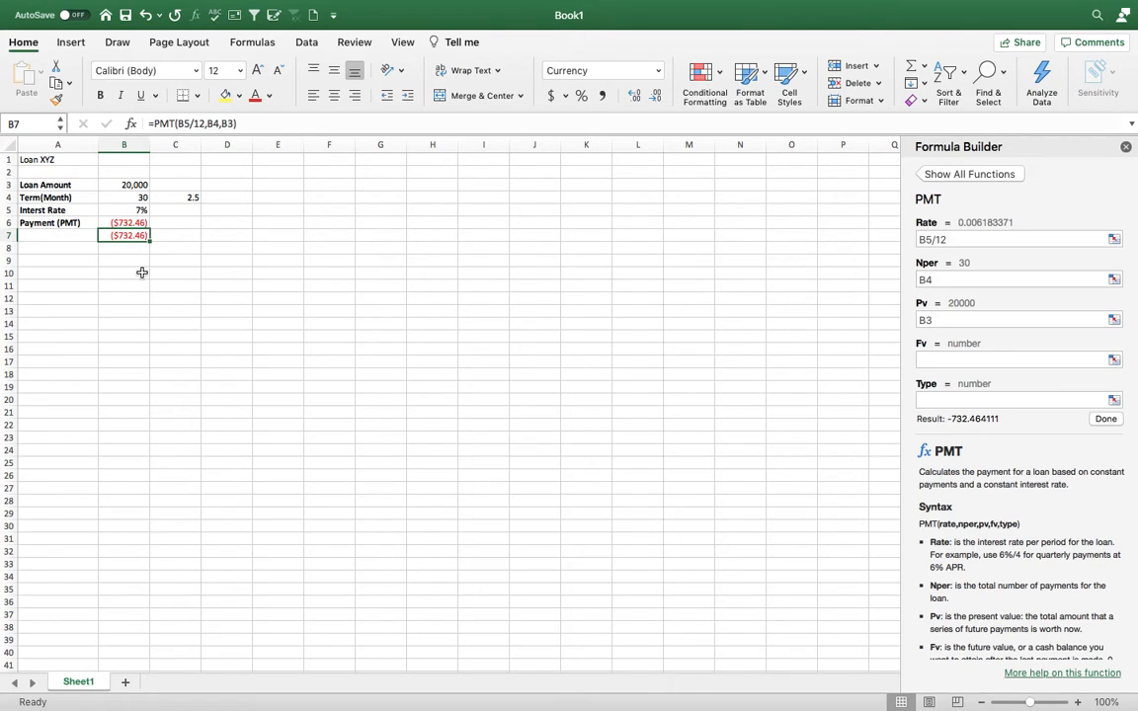
Set the loan term in B4 to 90 months and the interest rate in B5 to 5%
left_click(140, 200)
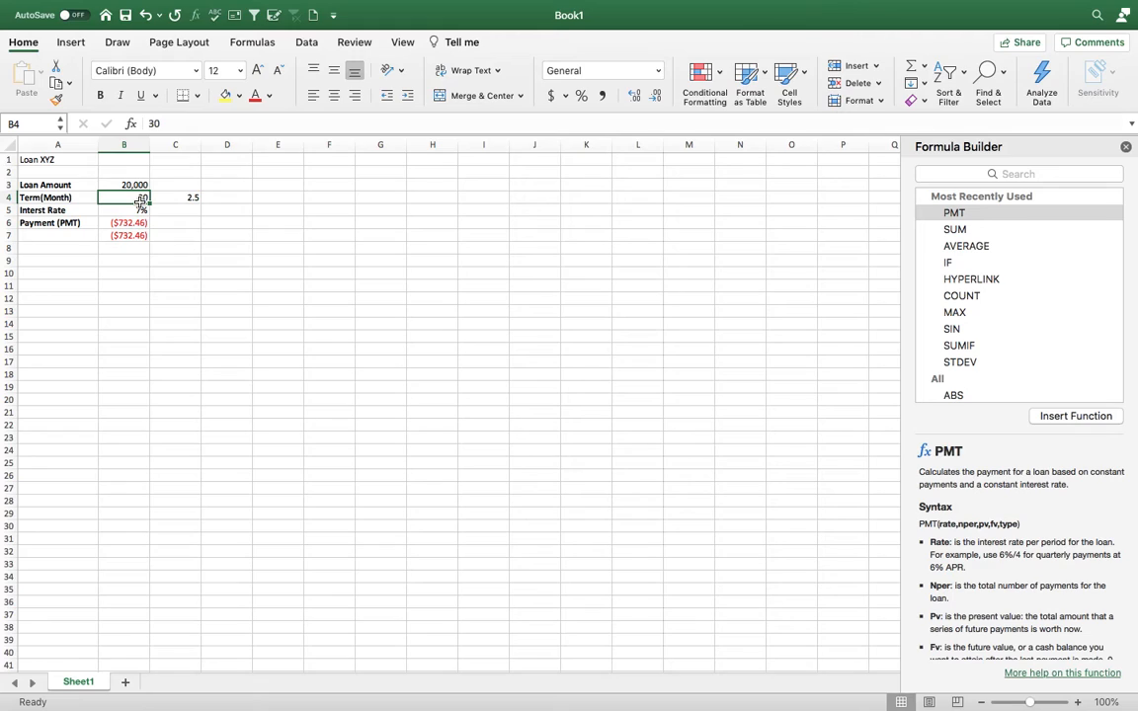
type("90")
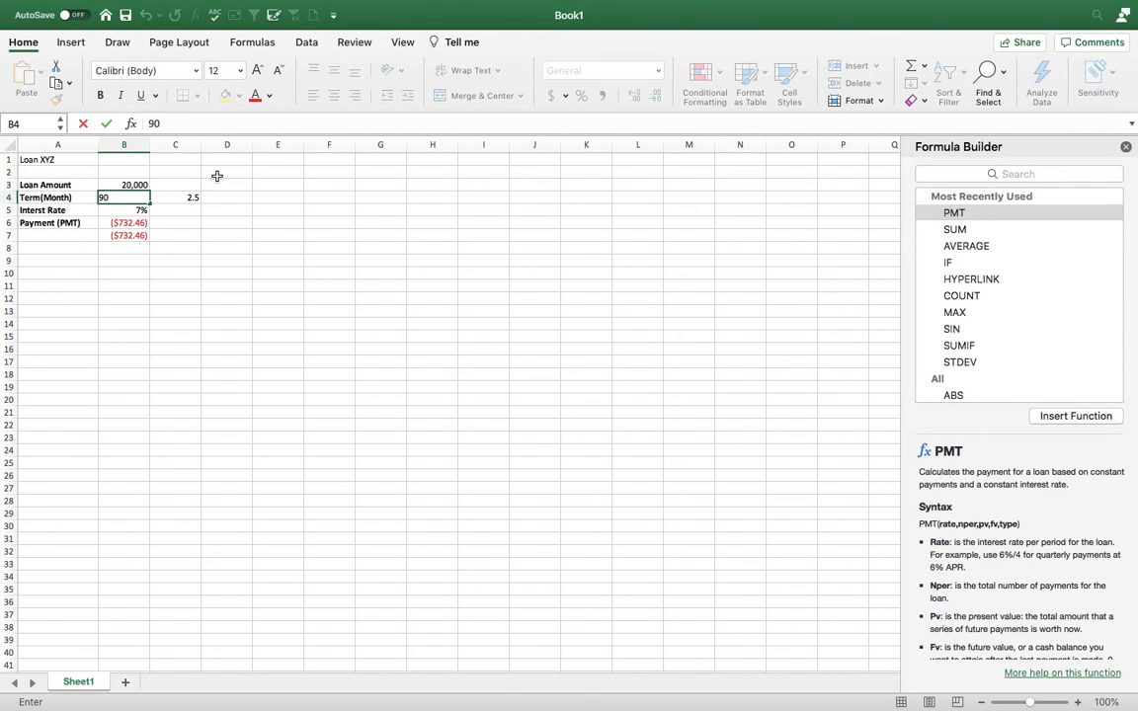
key("Tab")
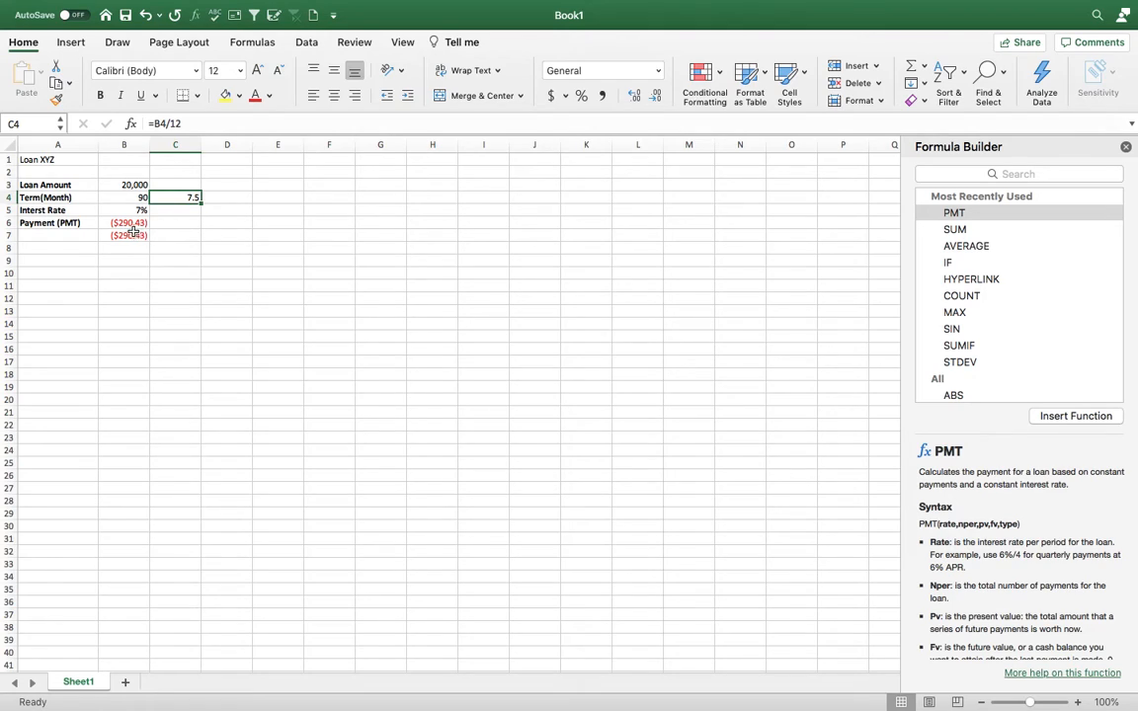
left_click(131, 208)
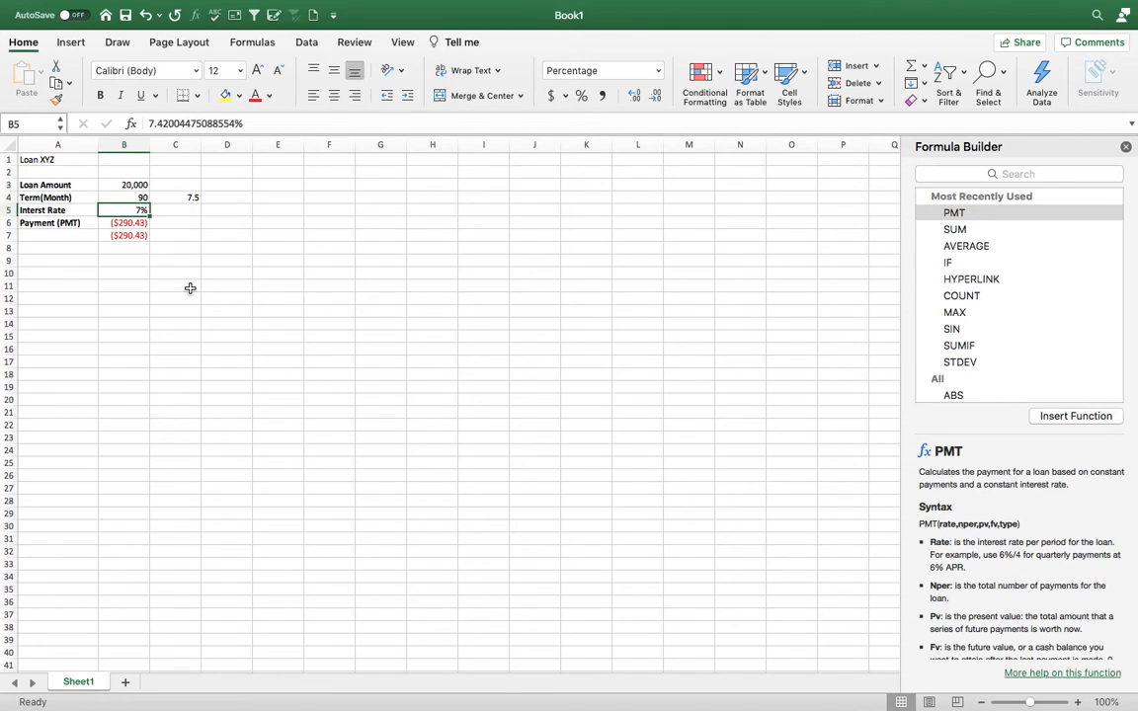
type("5")
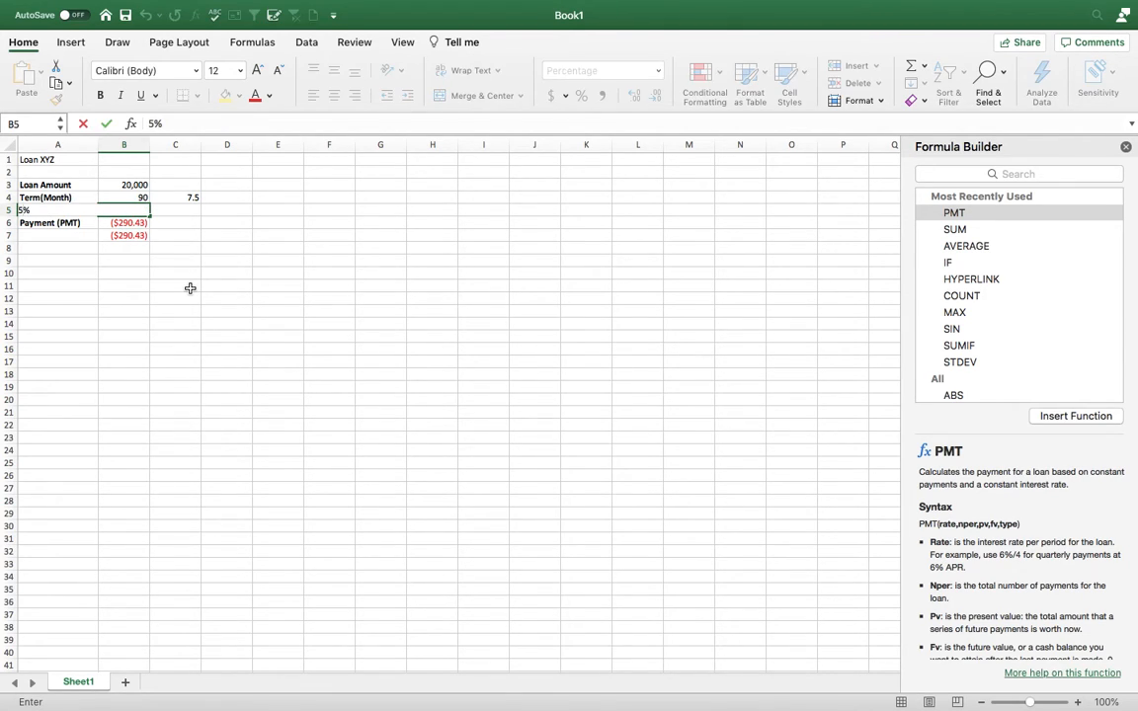
key("Return")
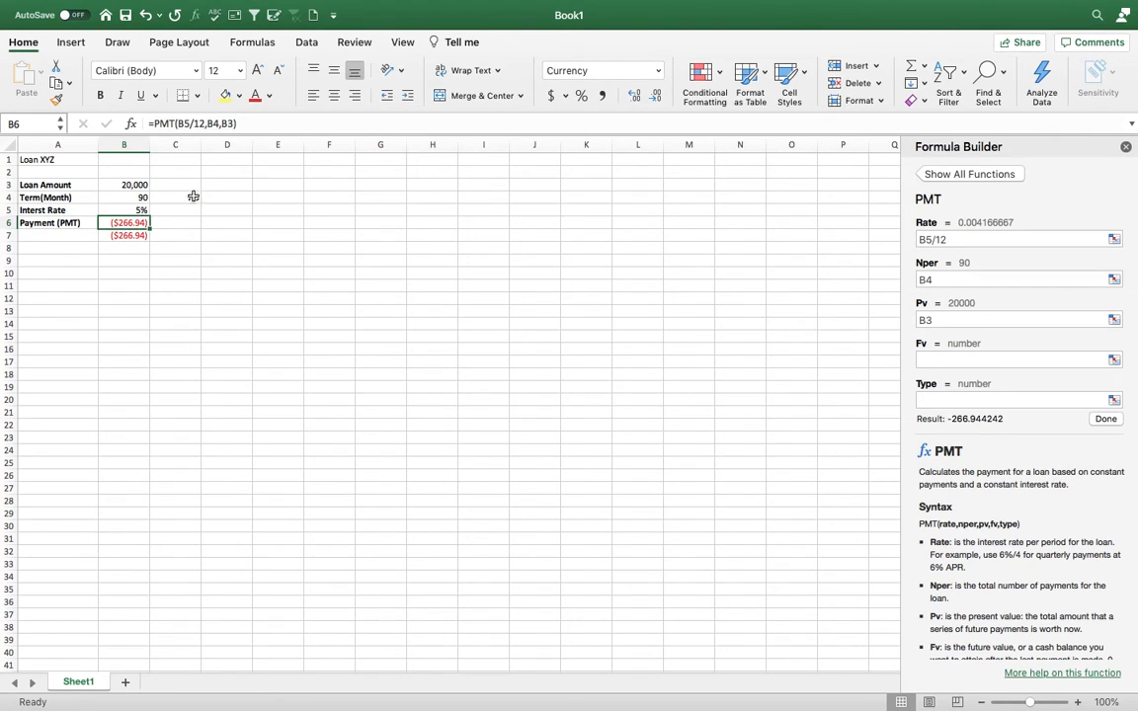
Set the loan term in B4 to 60 months and the interest rate in B5 to 2%
left_click(138, 201)
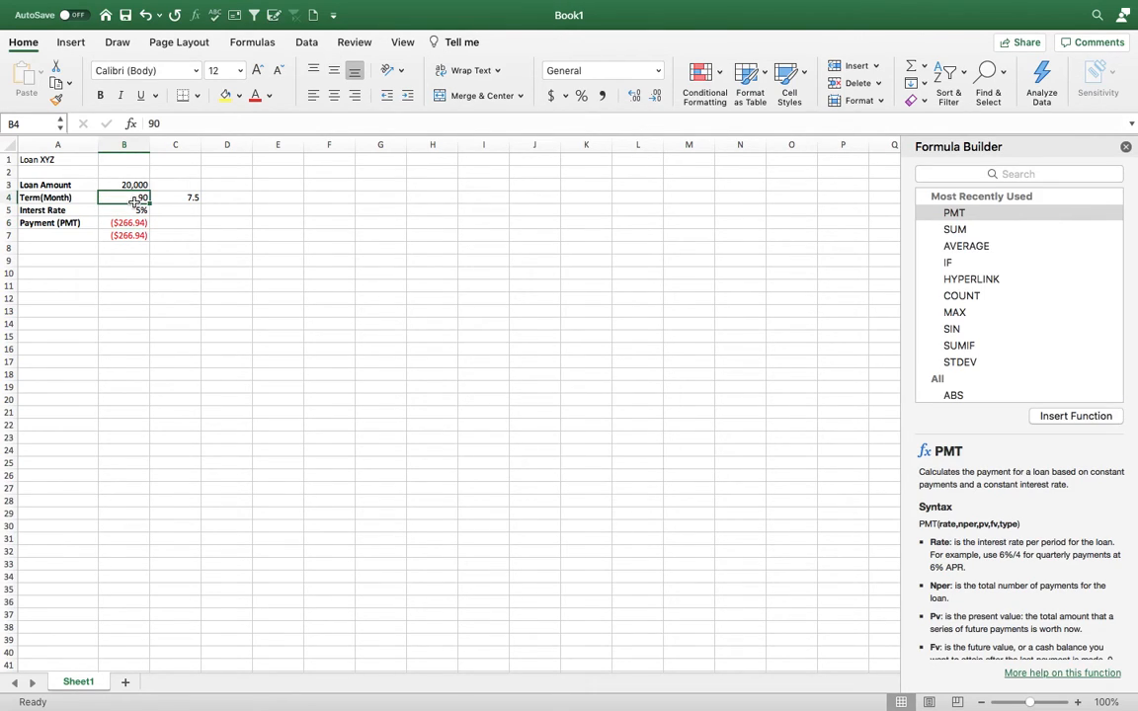
type("60")
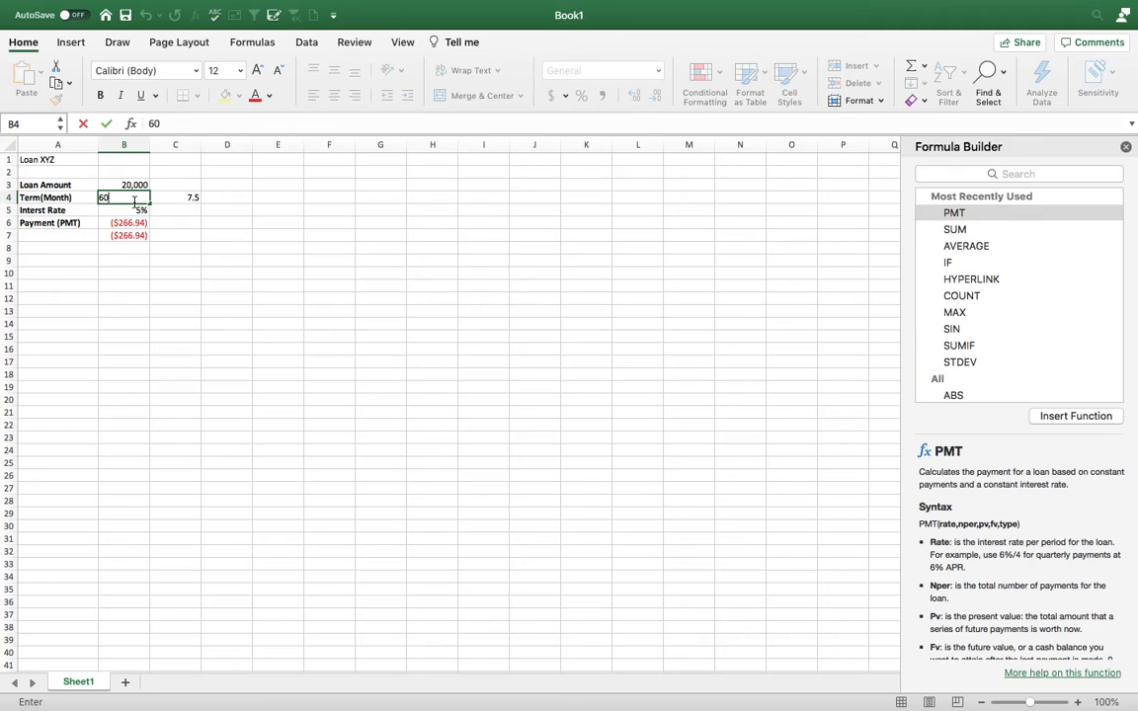
key("Return")
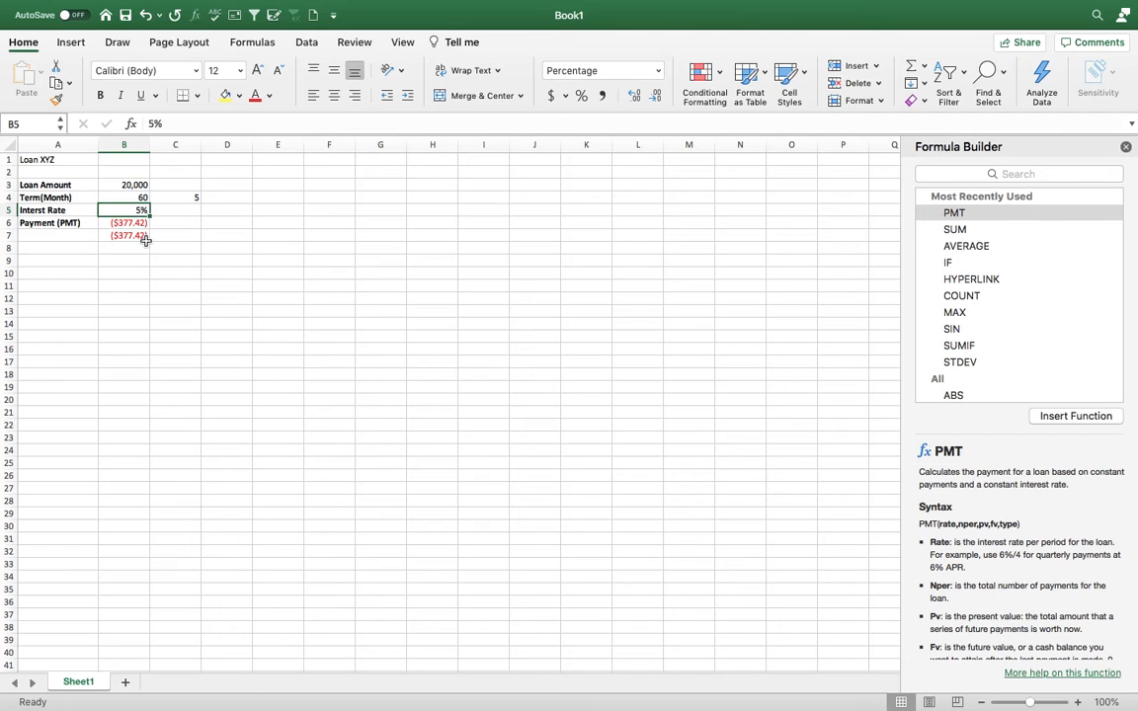
scroll(145, 240, "down", 1)
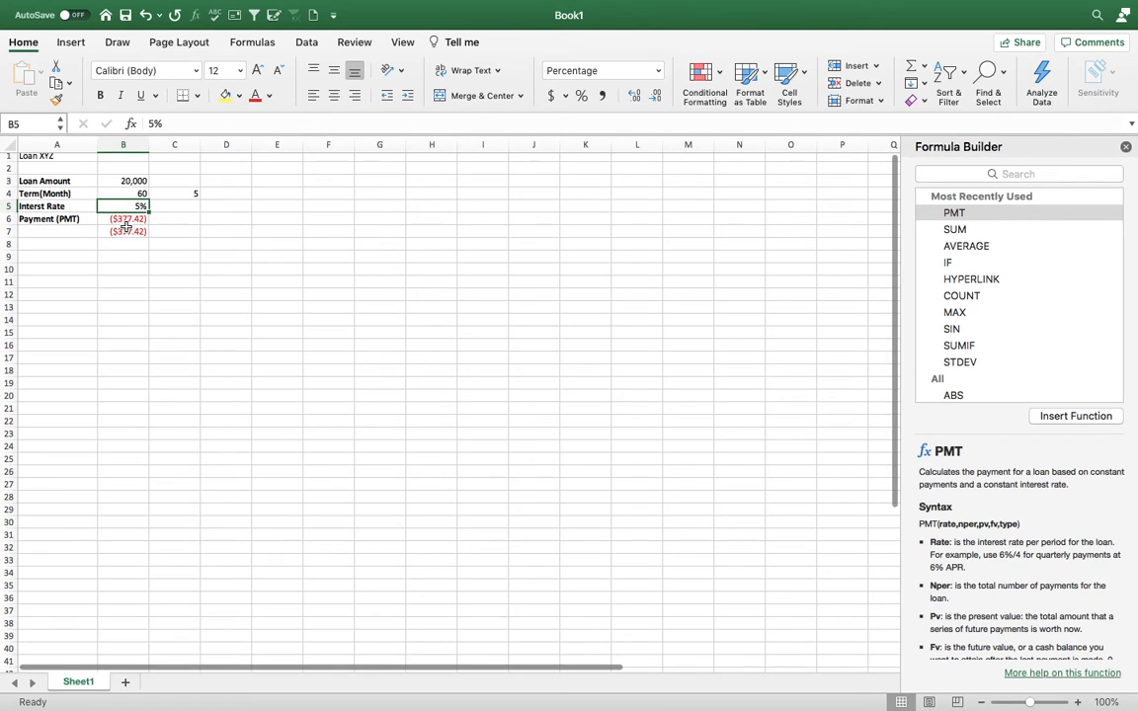
scroll(126, 225, "up", 1)
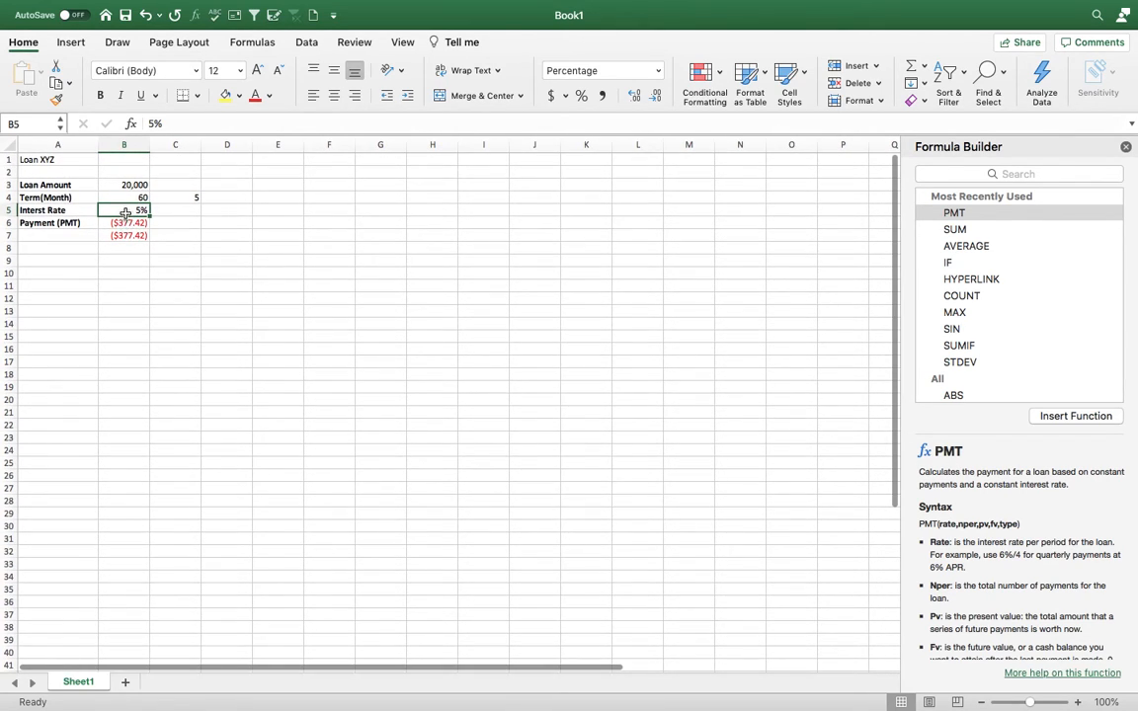
type("2")
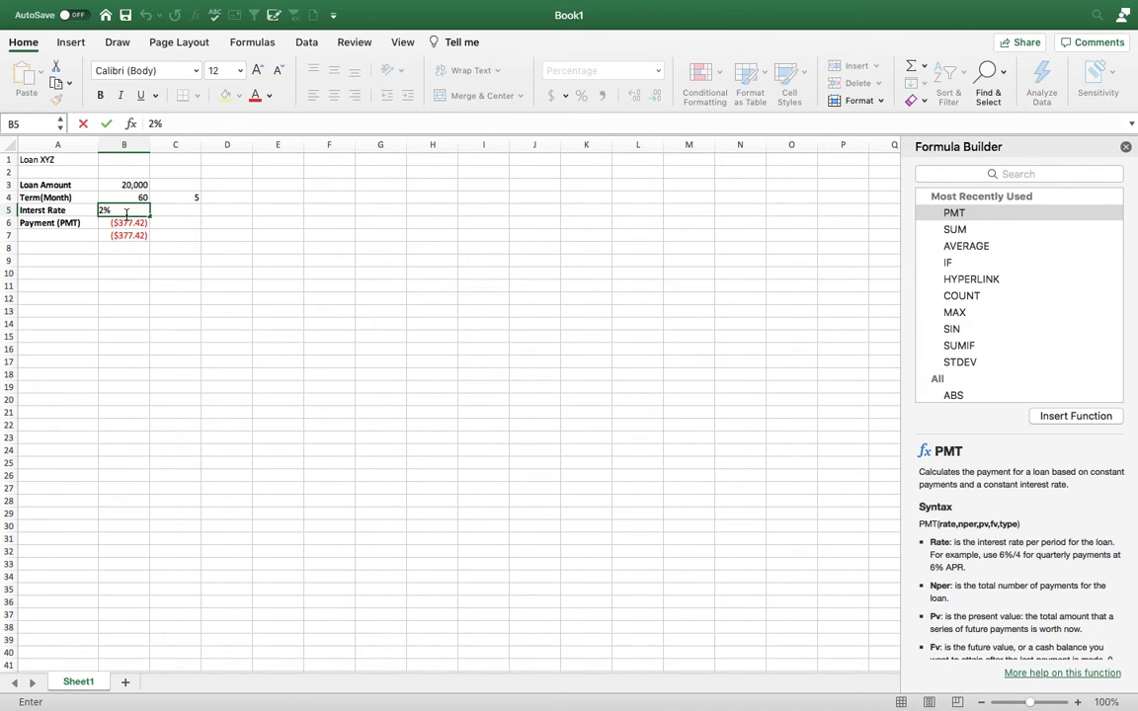
key("Return")
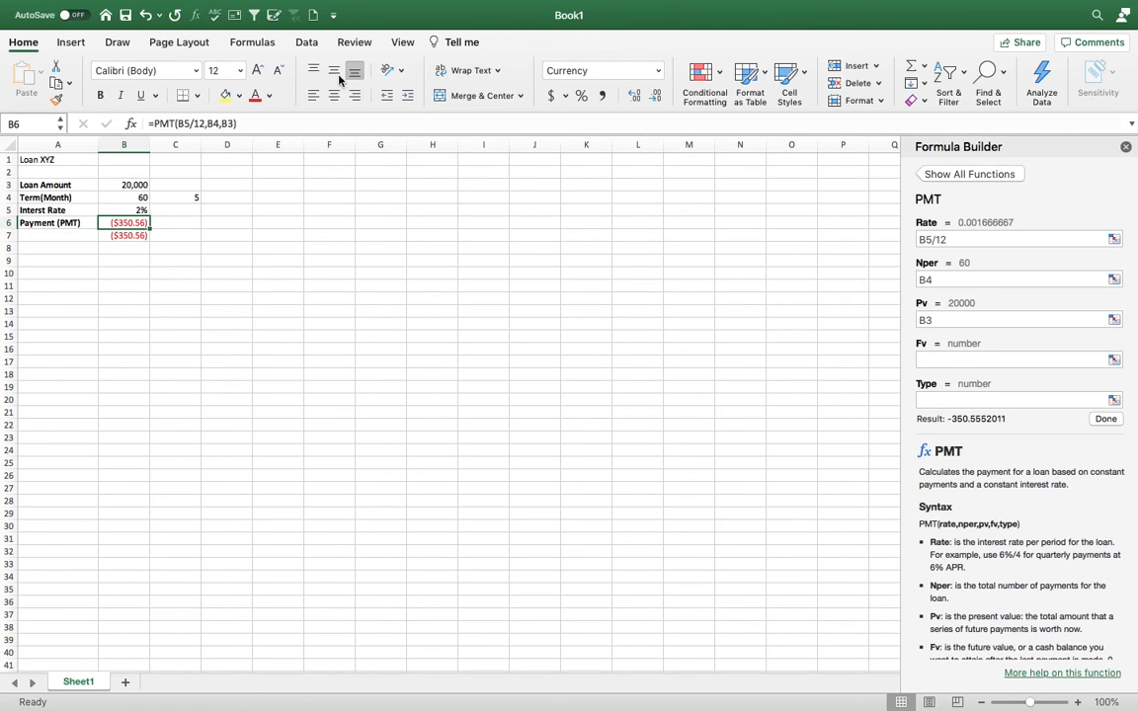
left_click(308, 43)
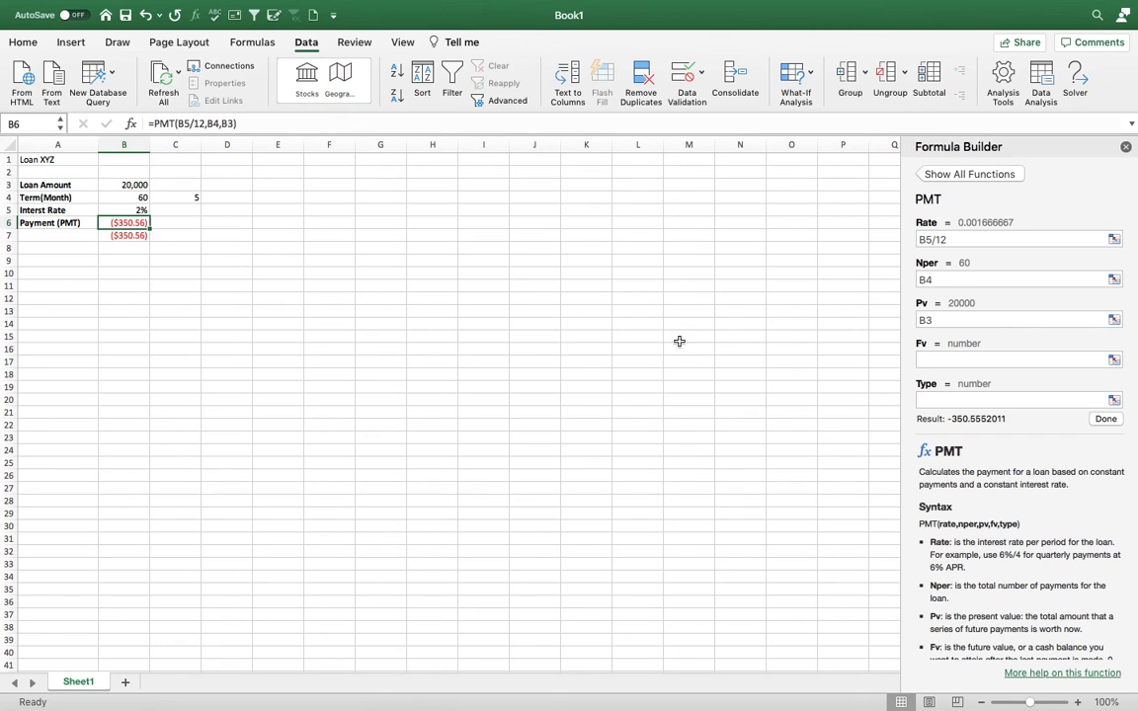
mouse_move(109, 8)
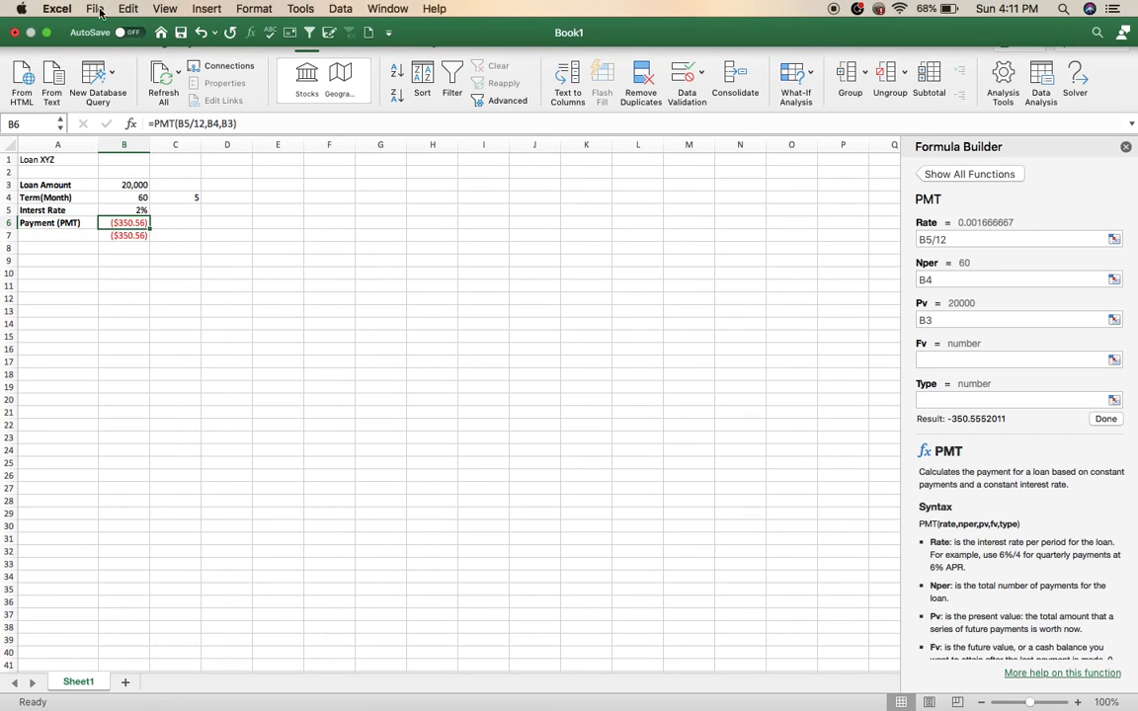